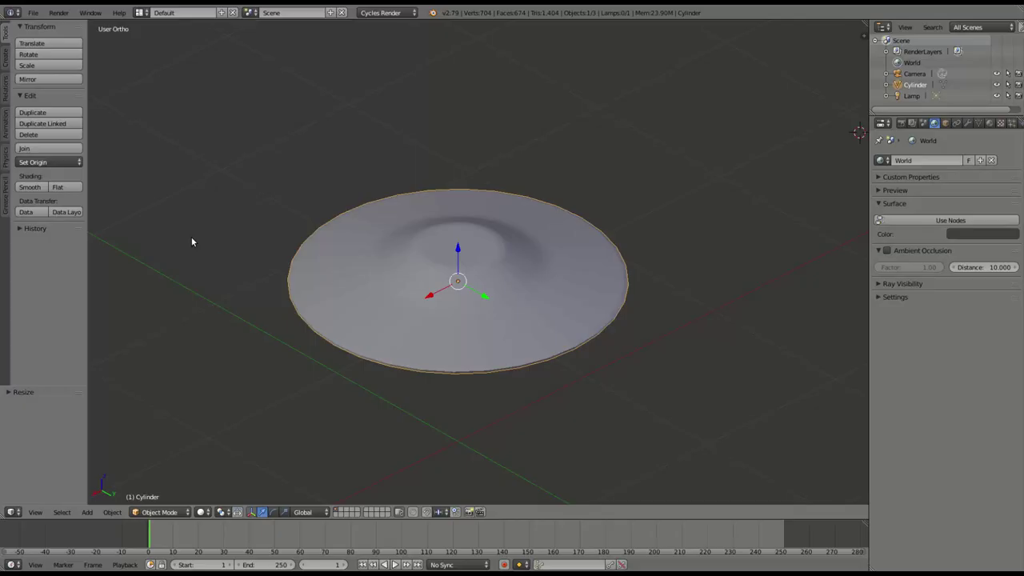
- Cycle the saucer's viewport shading through Bounding Box and Wireframe, ending on Rendered
middle_click_drag(307, 341, 275, 302)
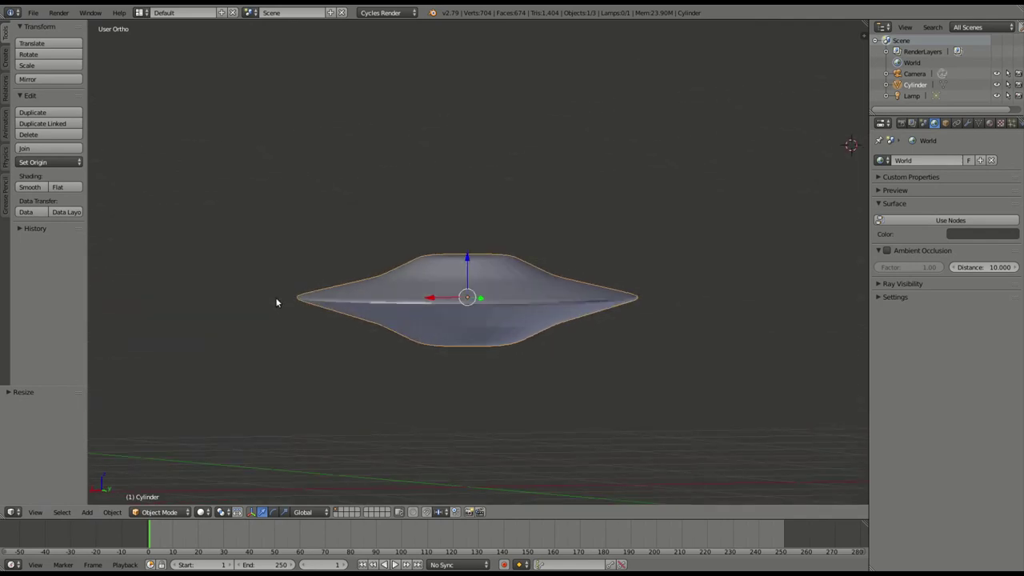
middle_click_drag(275, 302, 234, 344)
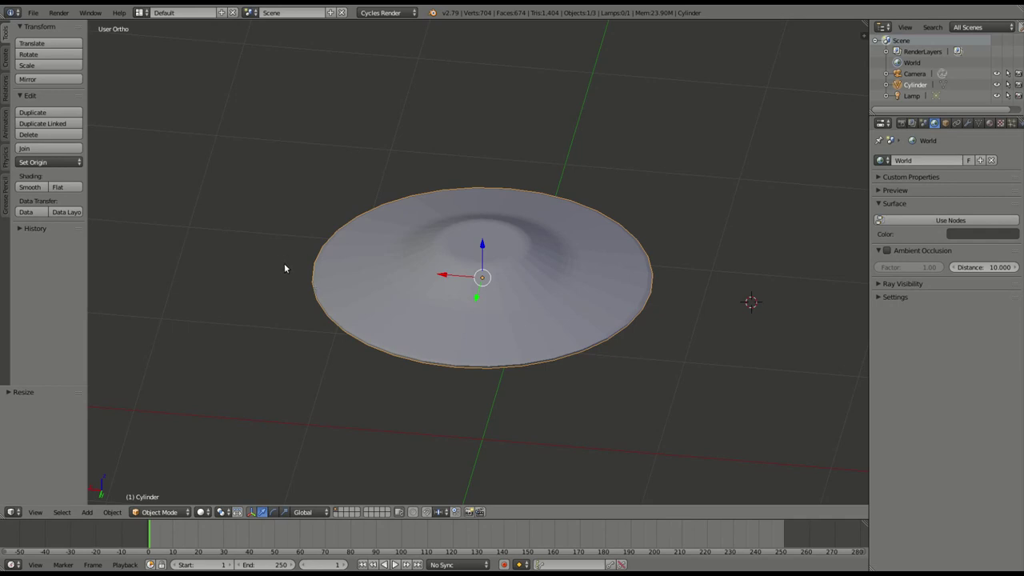
mouse_move(284, 268)
middle_mouse_down()
mouse_move(279, 245)
mouse_move(283, 256)
middle_mouse_up()
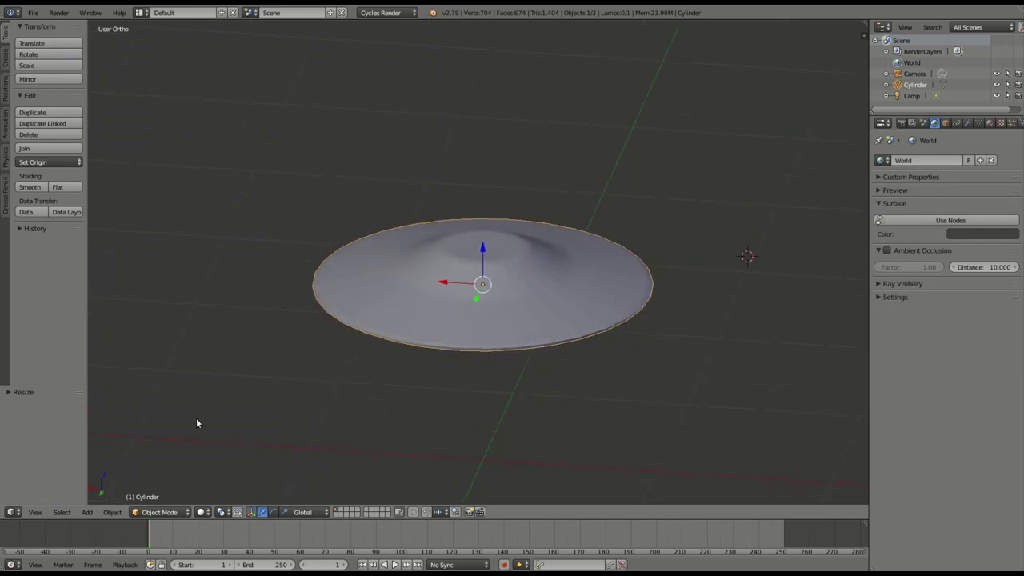
left_click(202, 513)
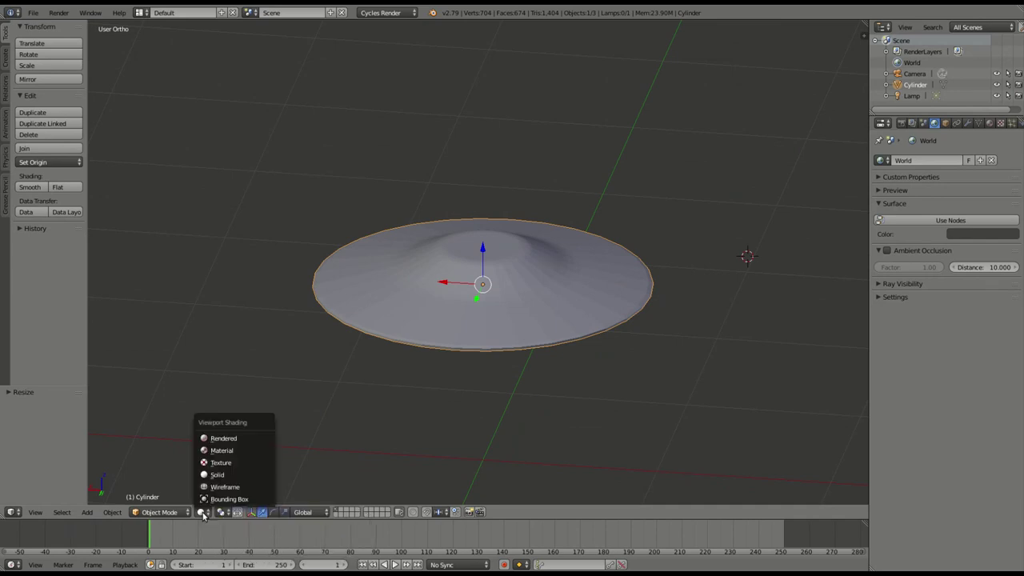
left_click(229, 498)
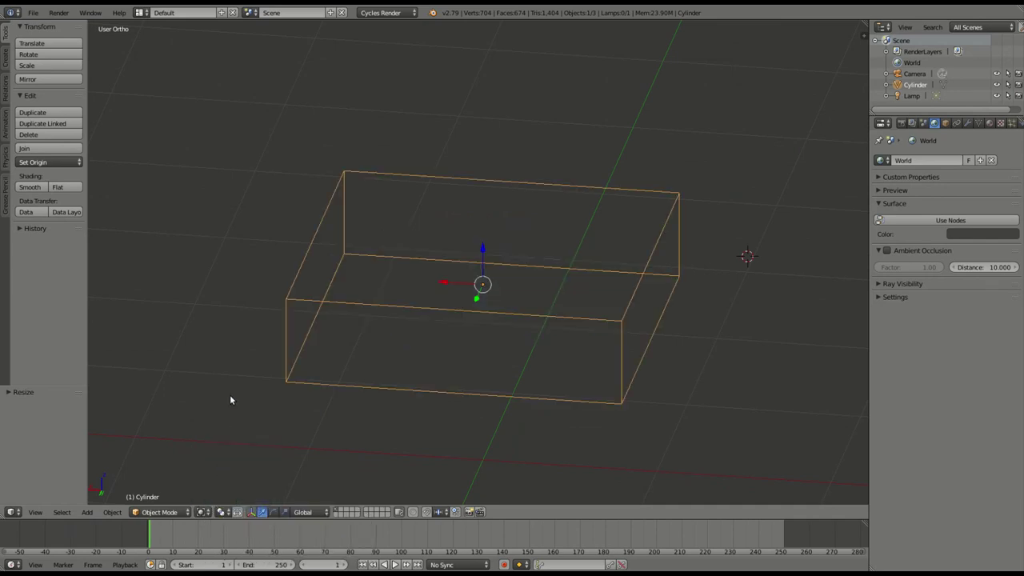
left_click(204, 514)
left_click(213, 486)
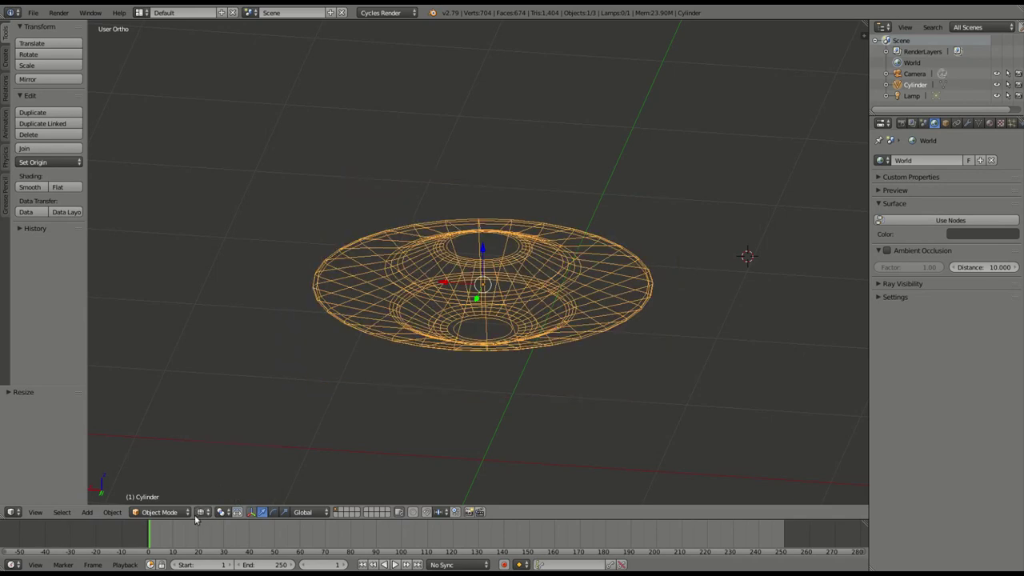
left_click(205, 513)
left_click(224, 439)
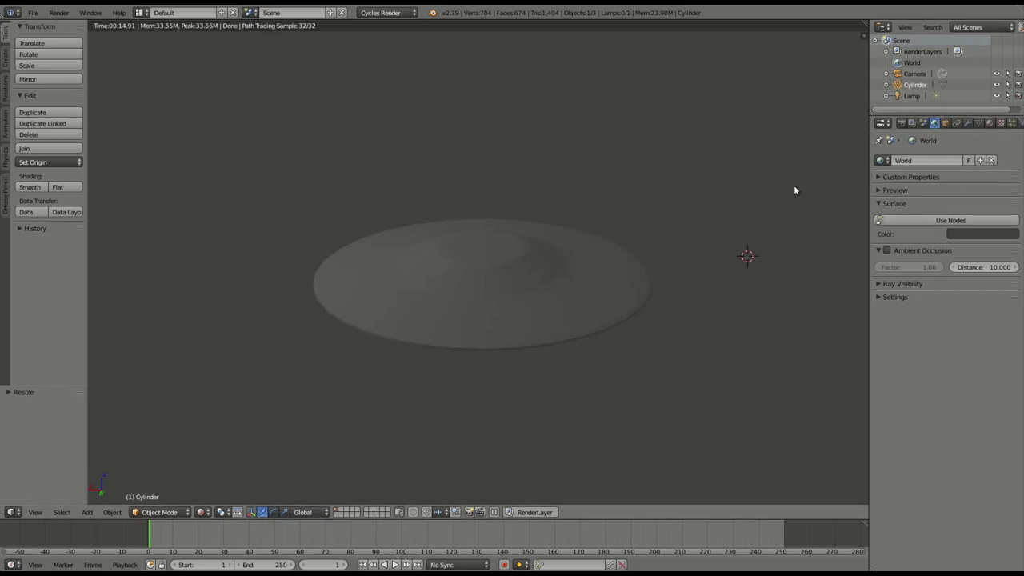
left_click(404, 16)
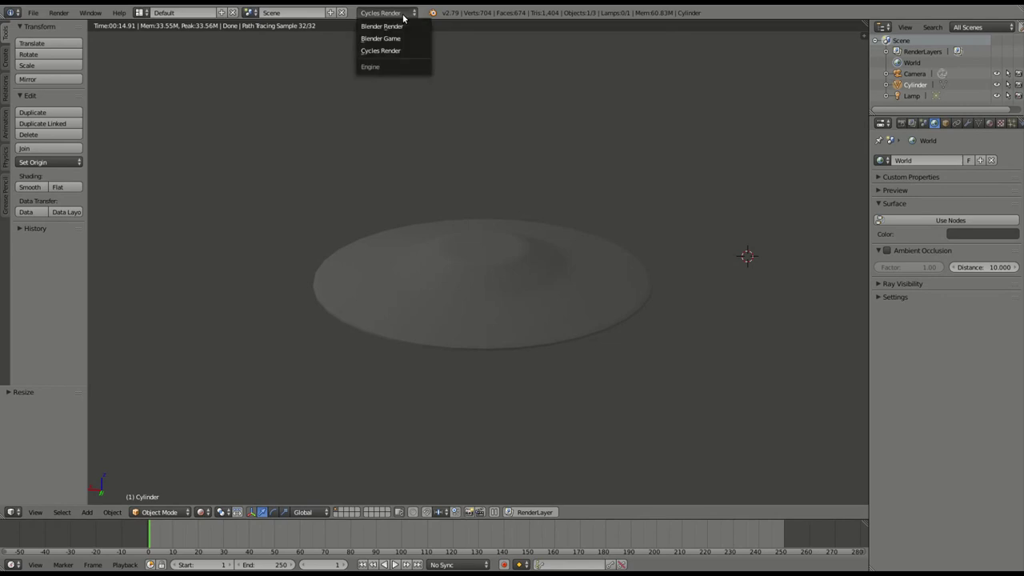
left_click(404, 26)
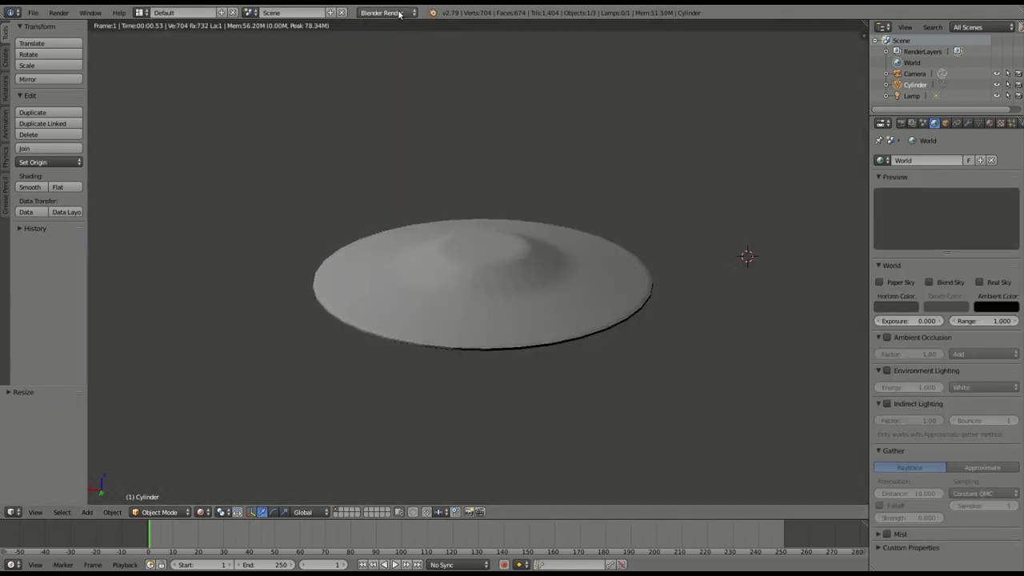
left_click(404, 14)
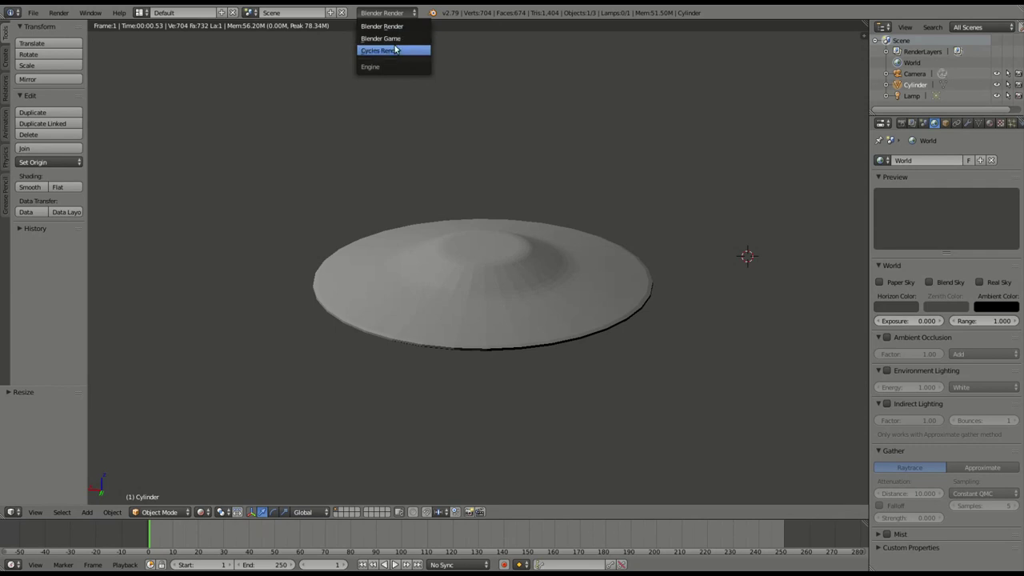
left_click(395, 50)
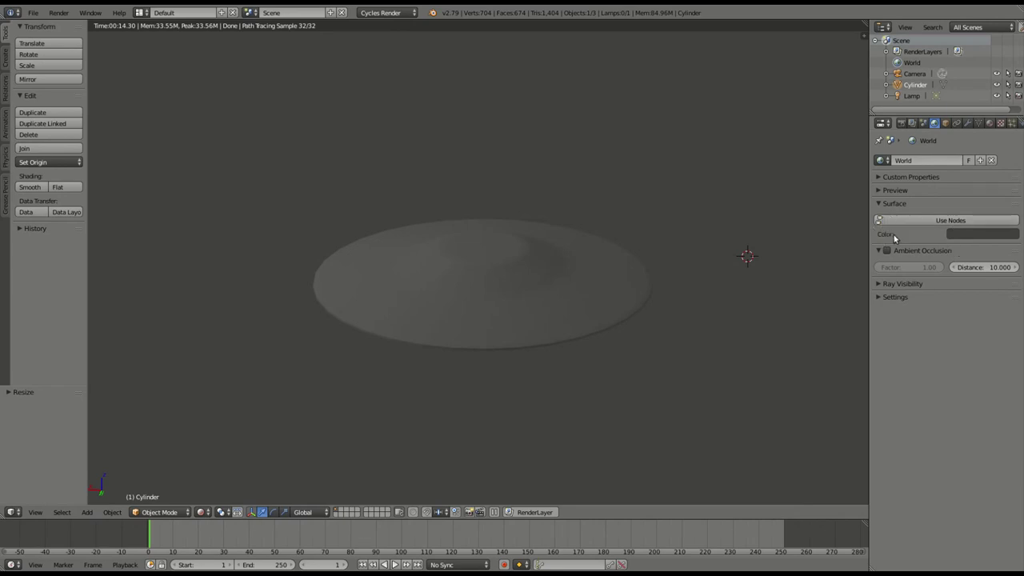
- Set the World Surface colour to a near-black value of about 0.011
left_click(974, 232)
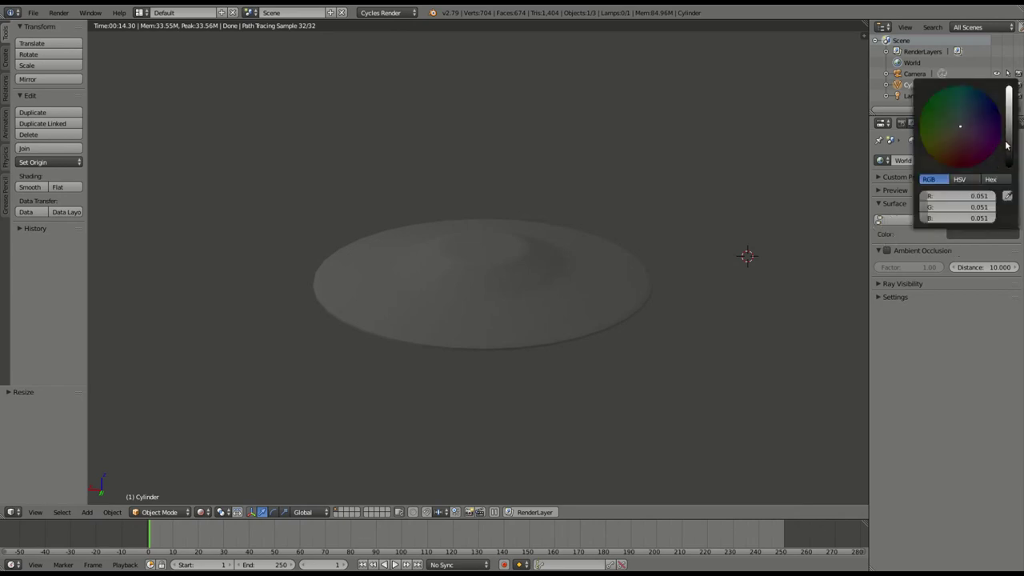
left_click_drag(1009, 149, 1009, 160)
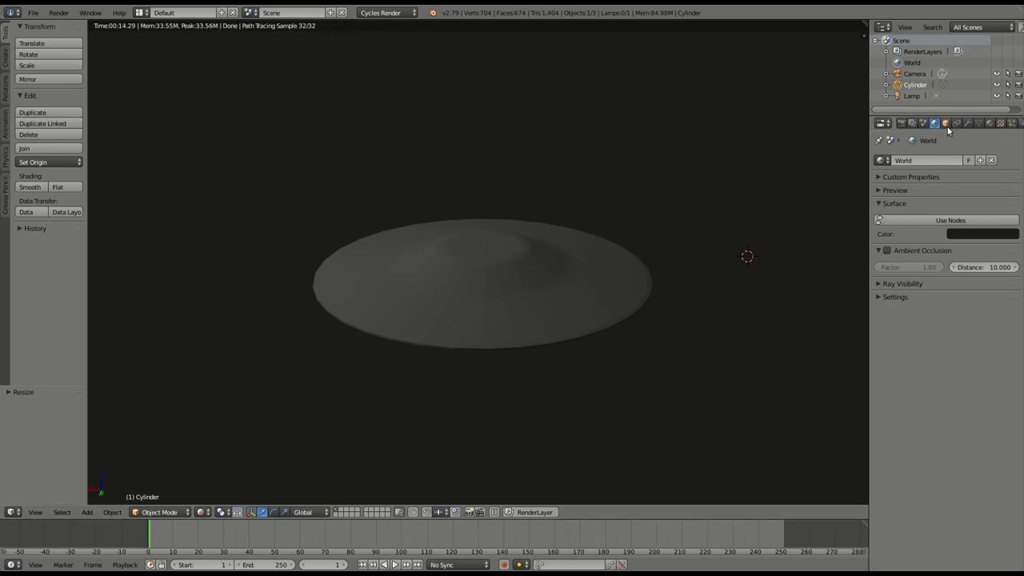
- Add Material.001 to the saucer and set its Diffuse colour to bright green
left_click(989, 123)
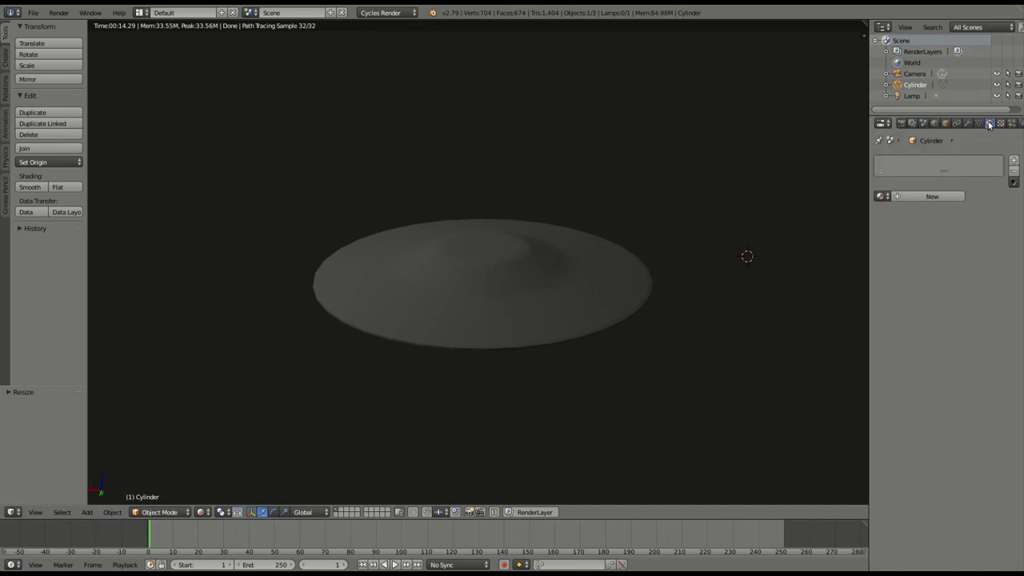
left_click(919, 197)
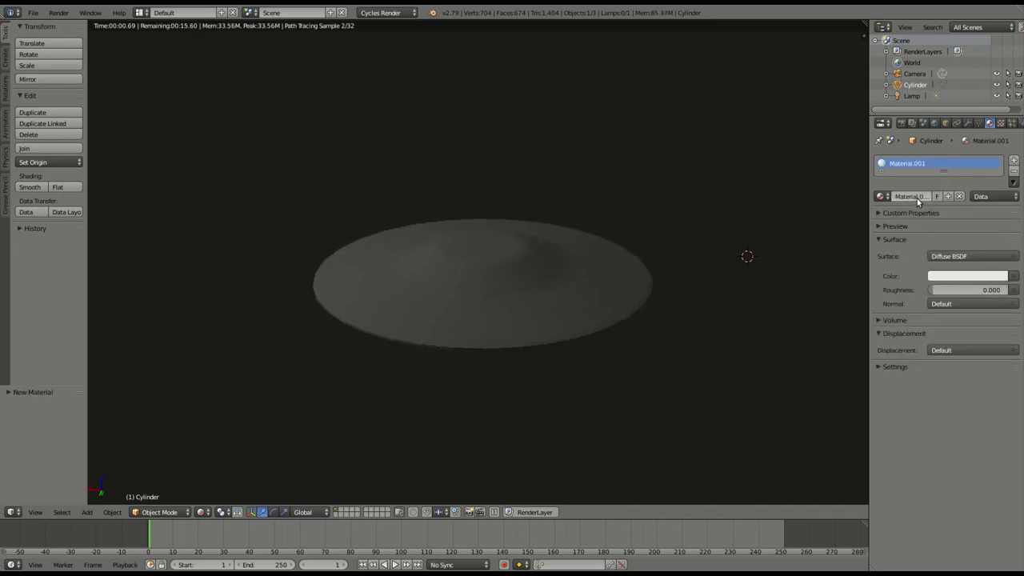
left_click(945, 277)
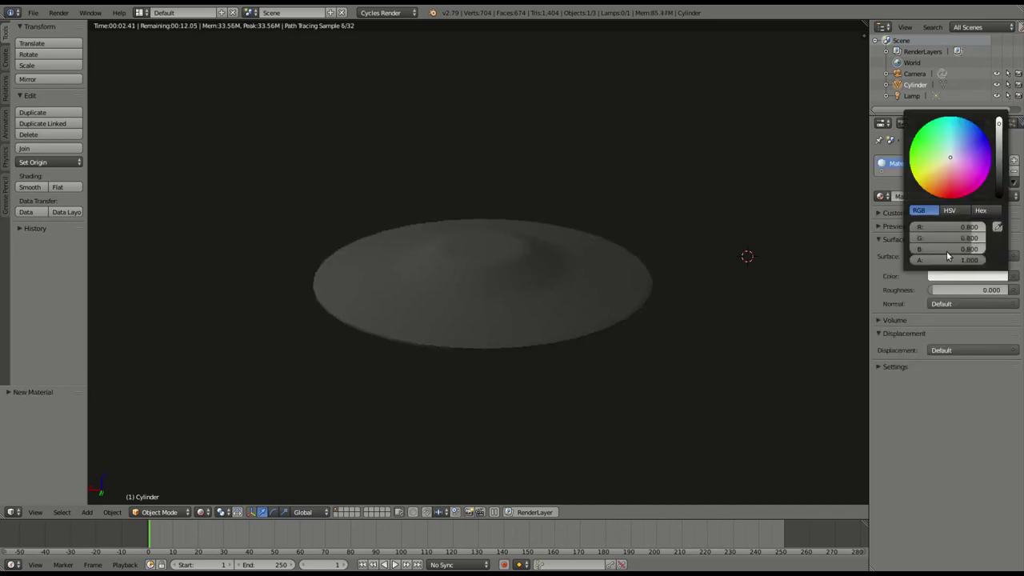
left_click_drag(950, 157, 914, 149)
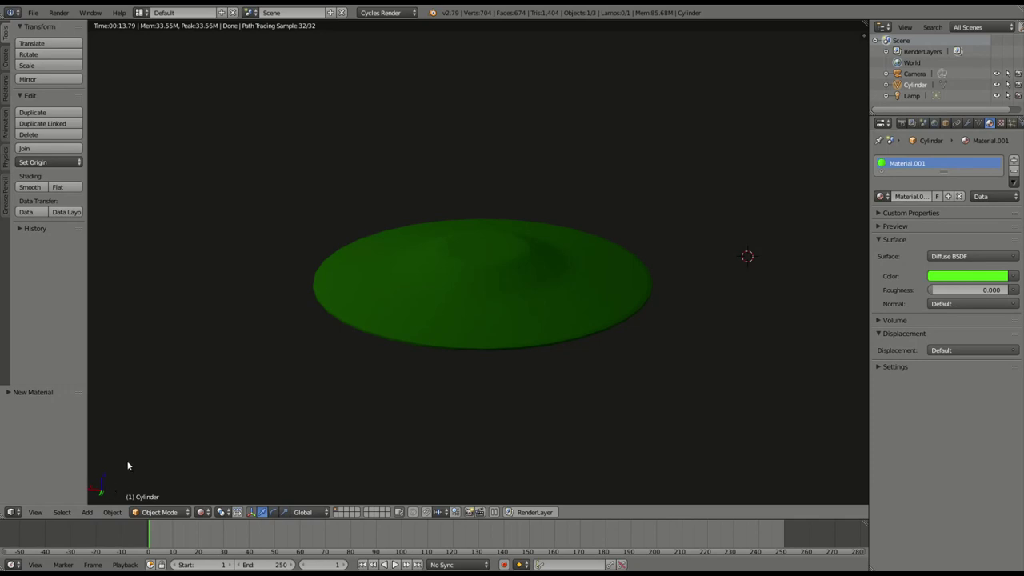
left_click(11, 513)
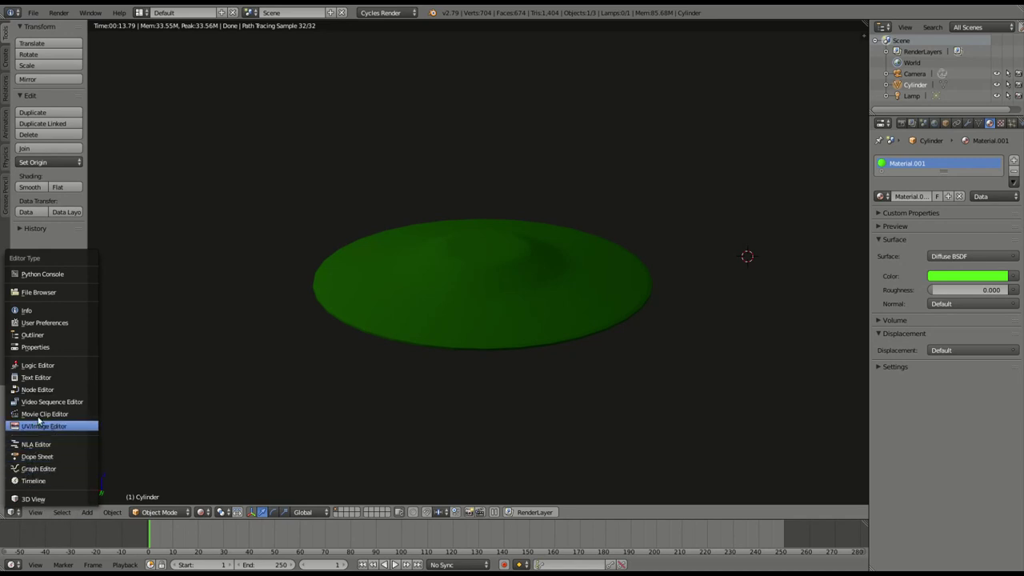
left_click(54, 390)
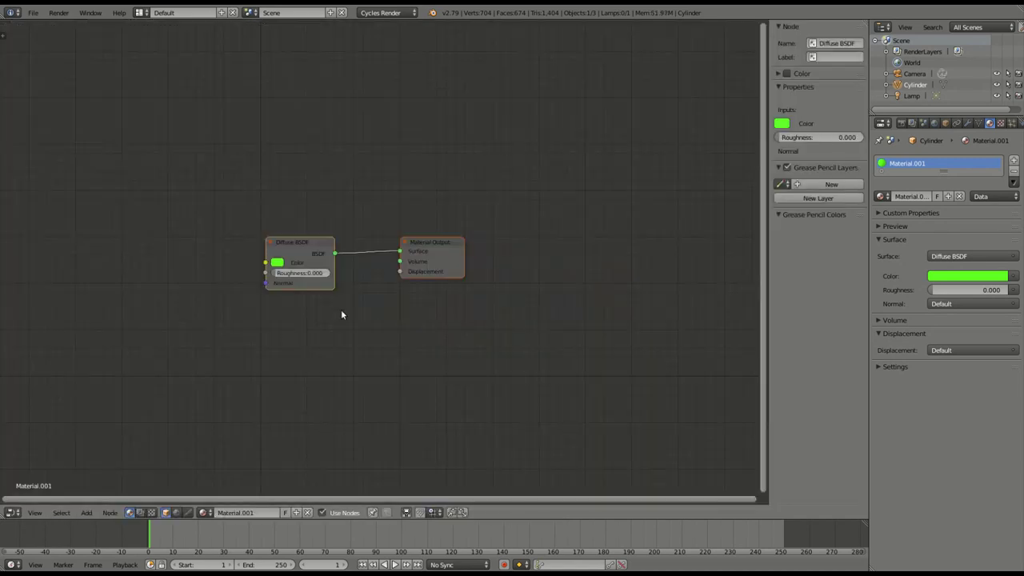
scroll(284, 364, "up", 3)
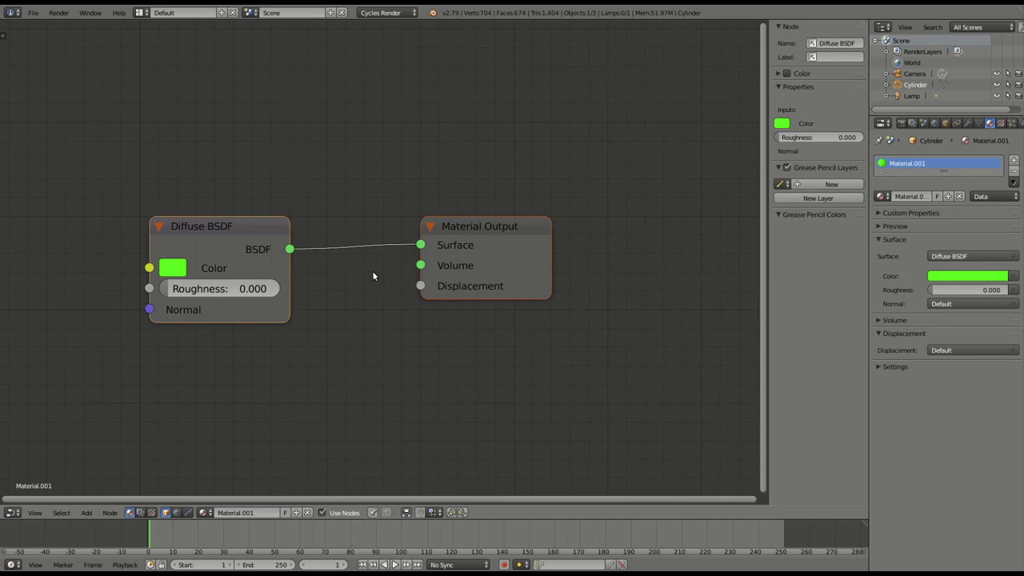
left_click_drag(272, 230, 301, 221)
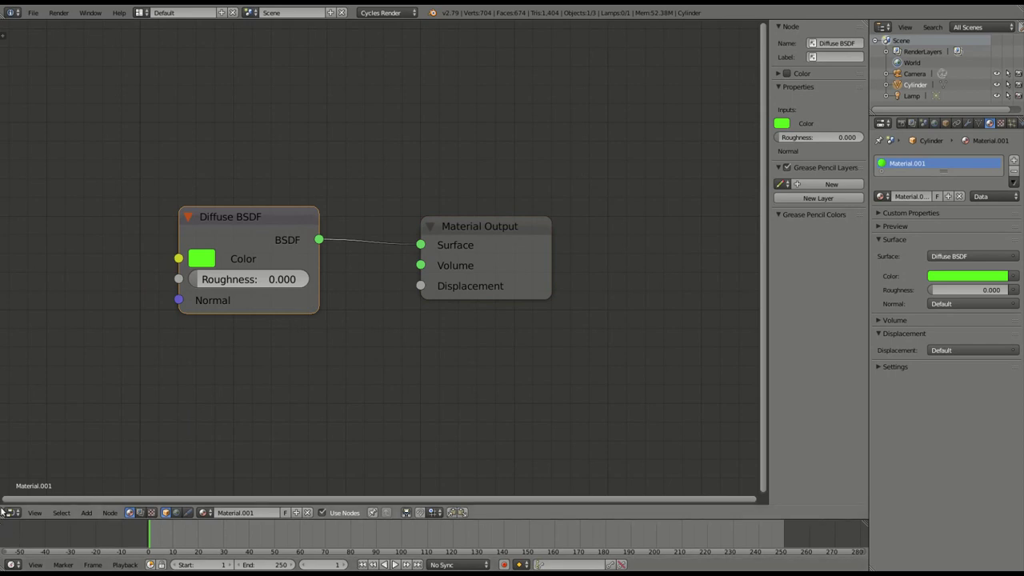
left_click(9, 512)
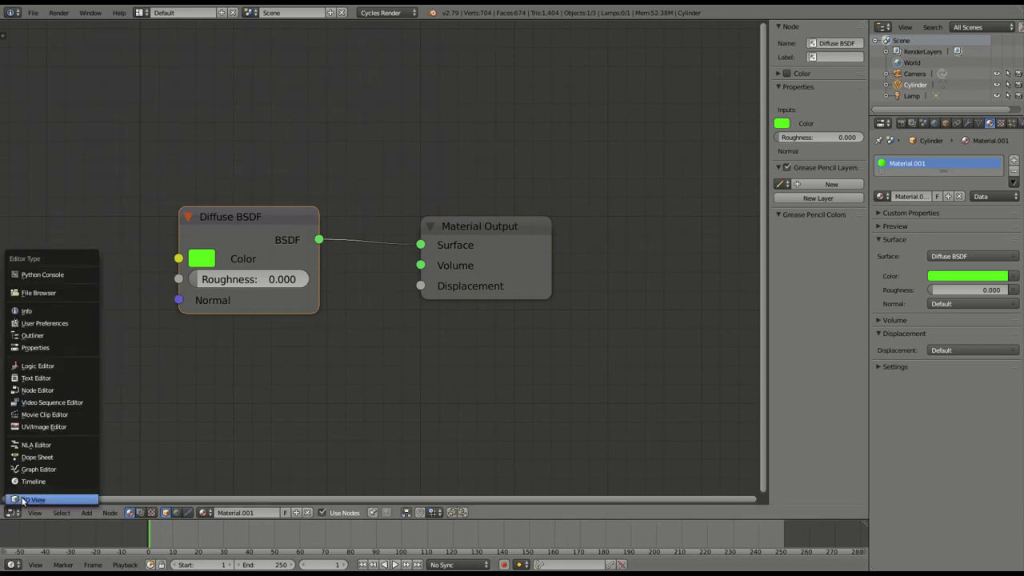
left_click(23, 499)
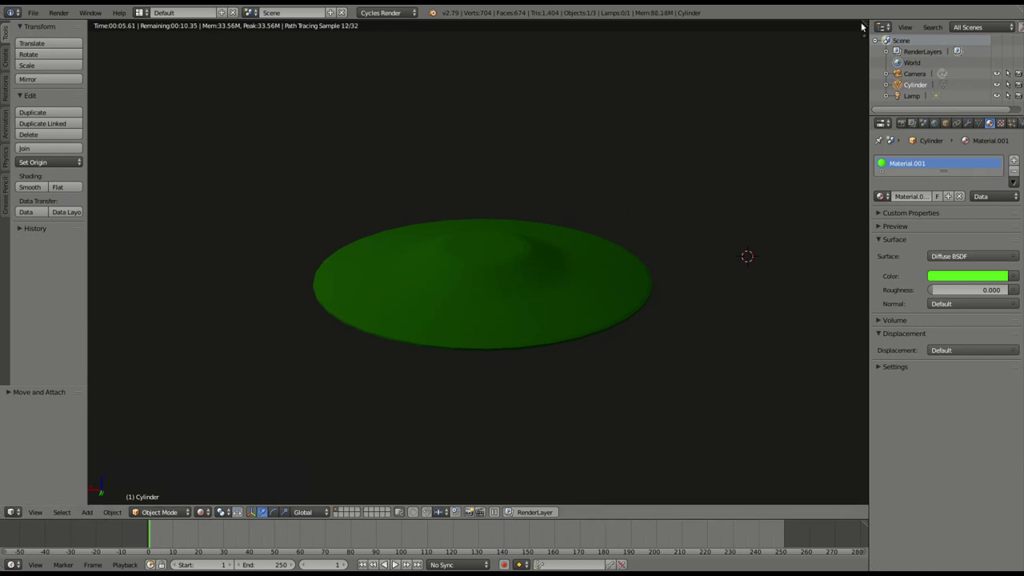
- Split the viewport and turn the widened right area into a Node Editor framing Material.001's nodes
left_click_drag(866, 25, 483, 122)
key("t")
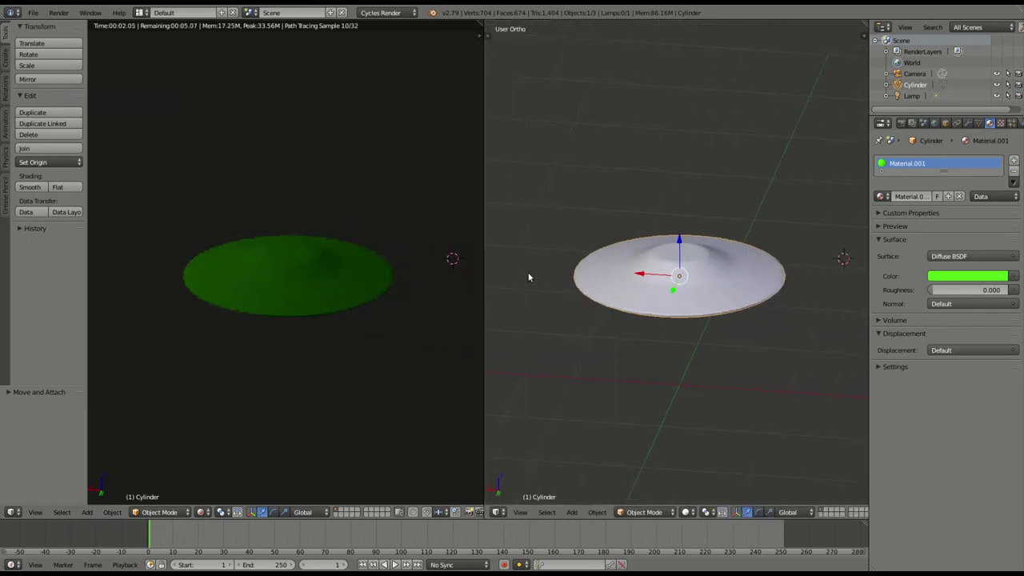
left_click(498, 513)
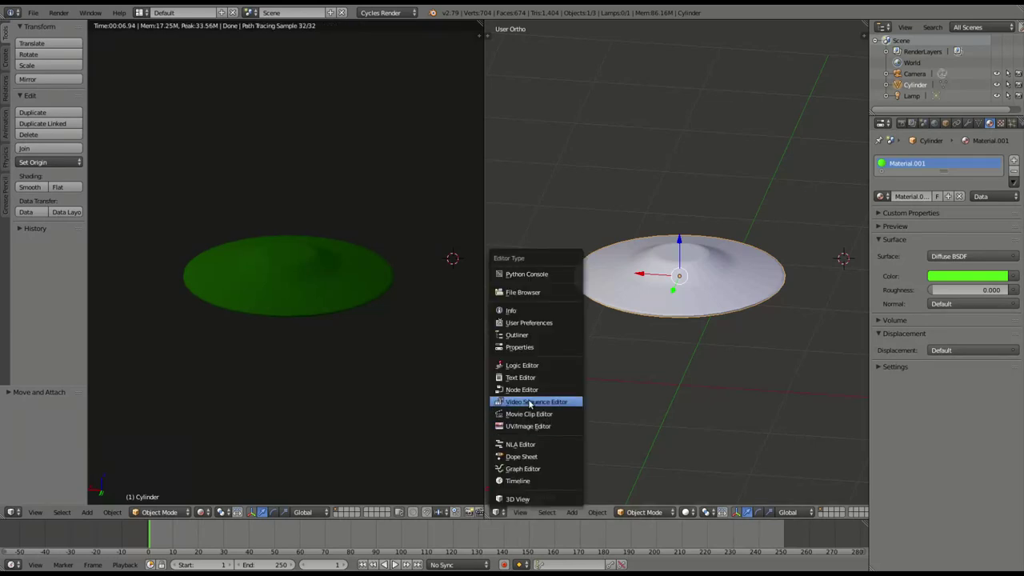
left_click(524, 389)
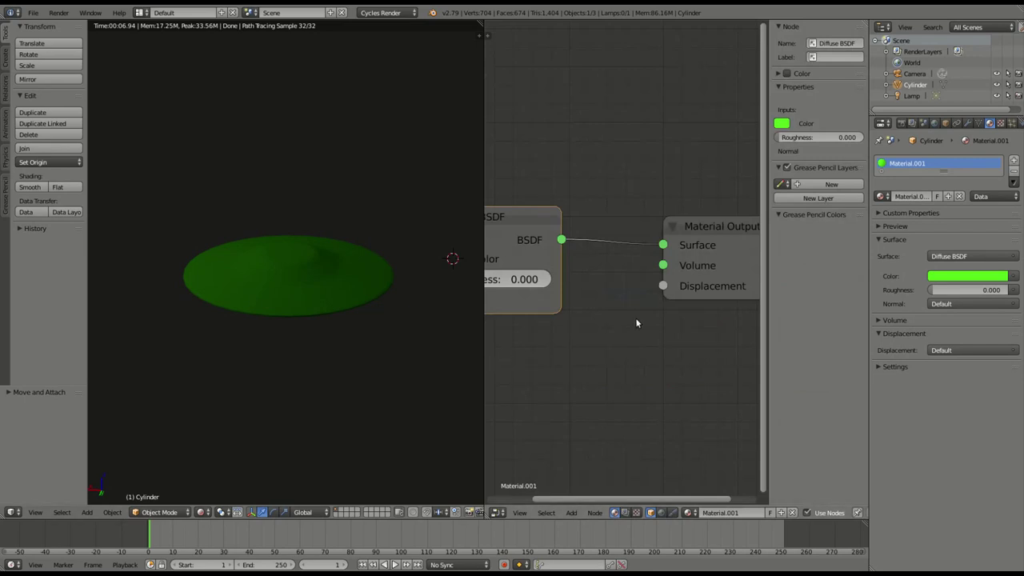
key("Home")
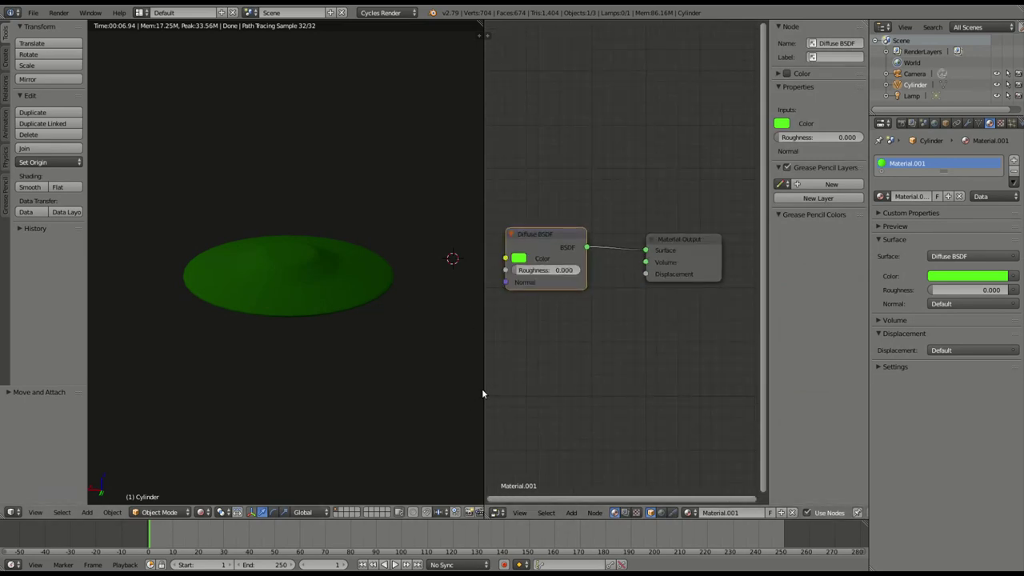
left_click_drag(484, 390, 396, 392)
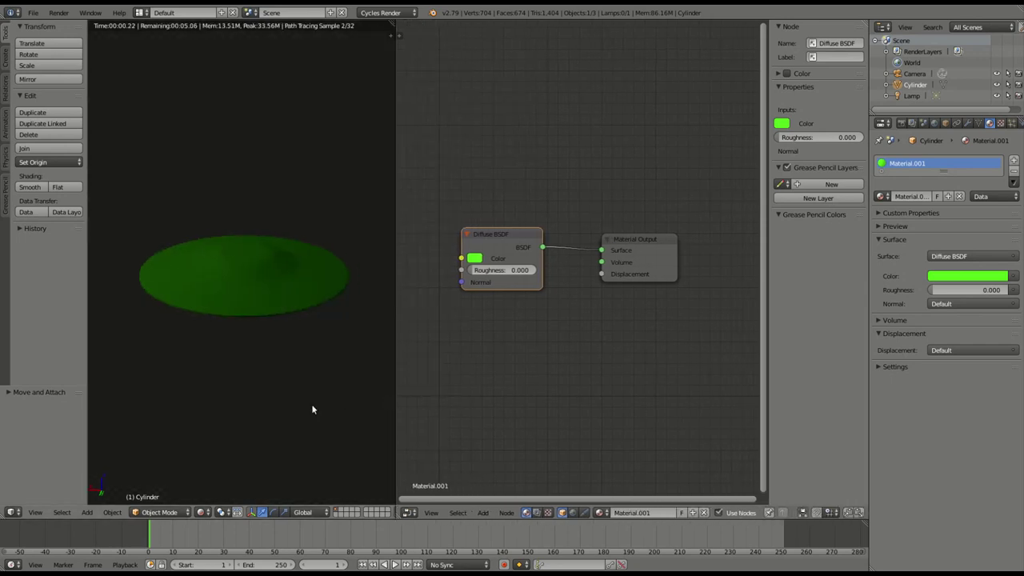
left_click_drag(392, 392, 366, 392)
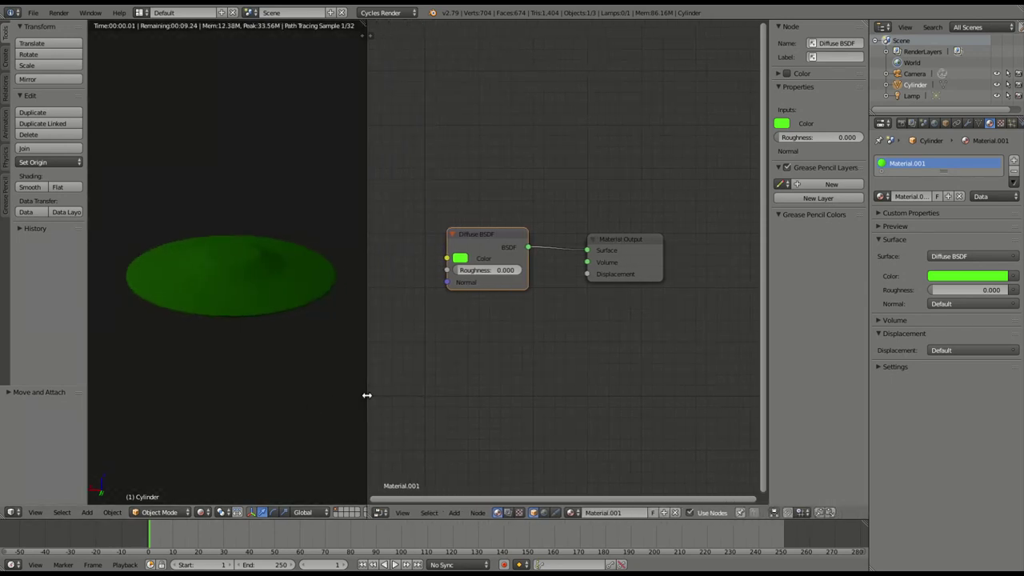
left_click_drag(477, 235, 470, 238)
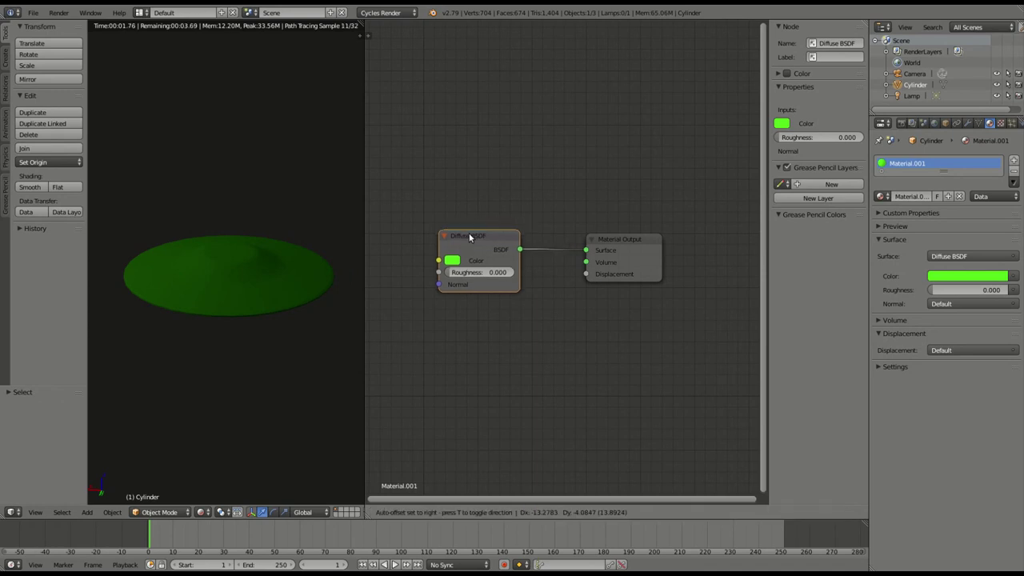
- Try a pale yellow Diffuse colour and shift the Material Output node left
left_click(453, 261)
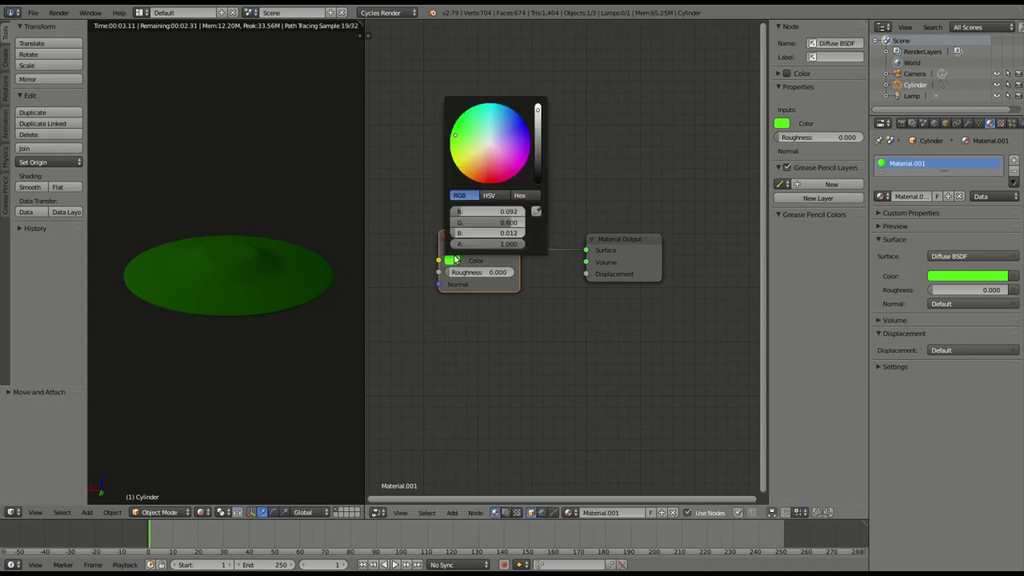
left_click(480, 153)
left_click_drag(469, 145, 473, 149)
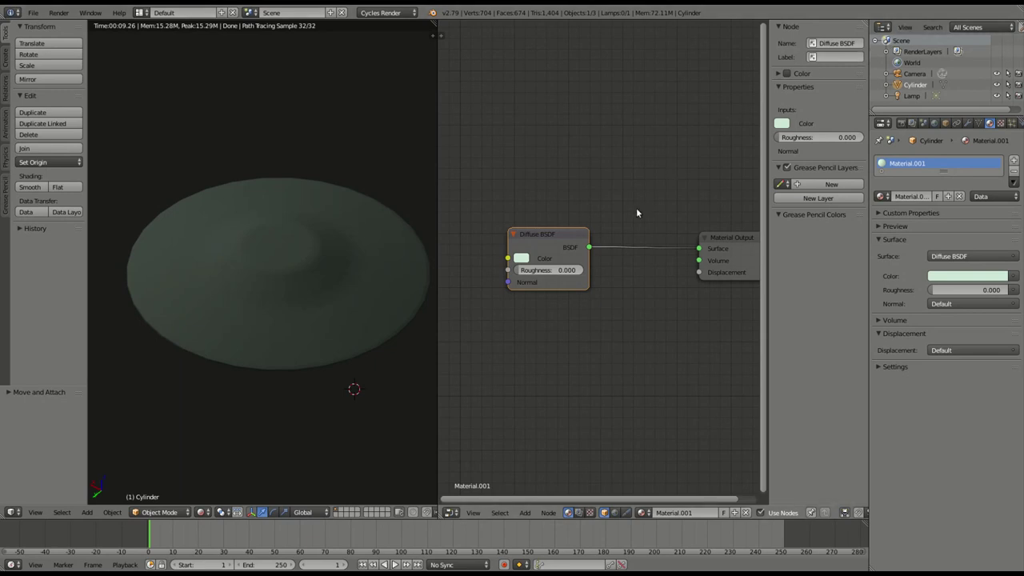
left_click(717, 239)
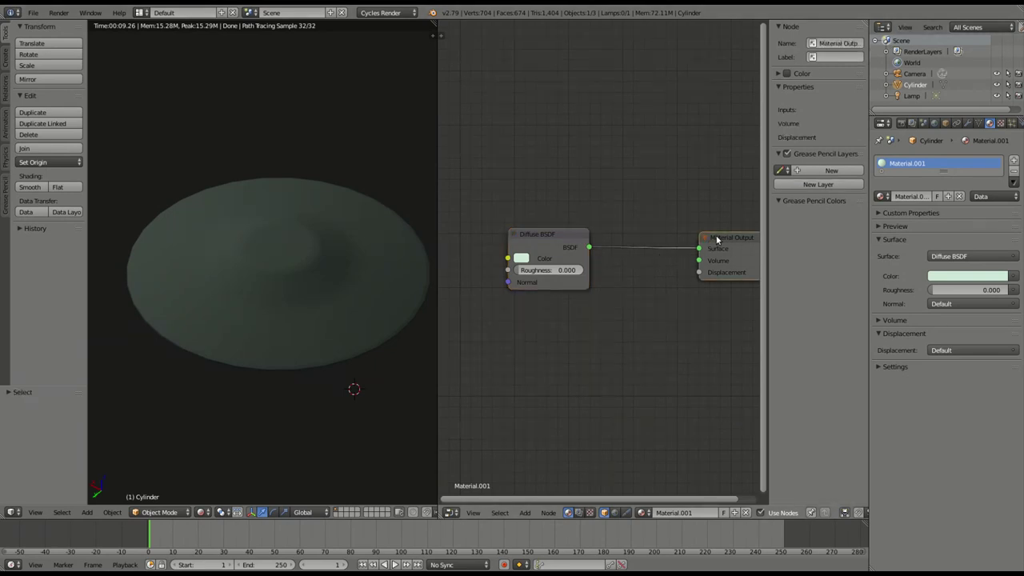
left_click_drag(717, 239, 675, 235)
- Settle the Diffuse colour on yellow (R 0.800, G 0.639, B 0.210) after trying orange and blue
left_click(522, 258)
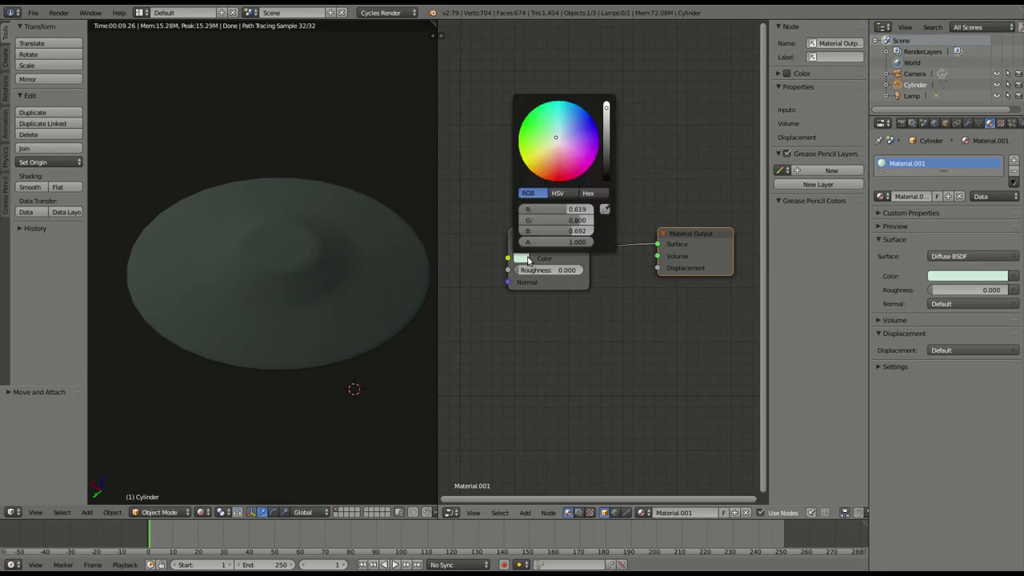
left_click(546, 165)
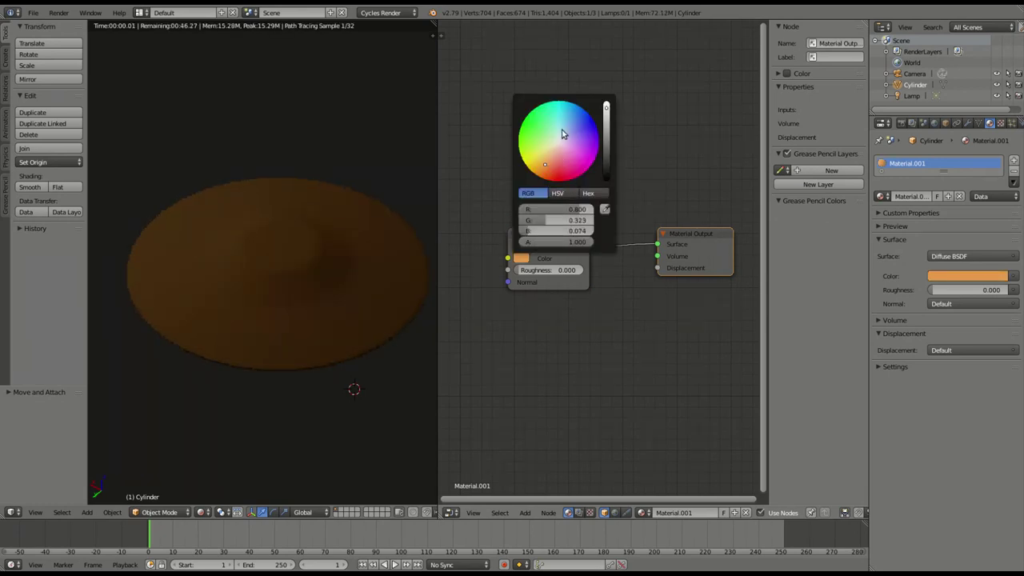
left_click(562, 129)
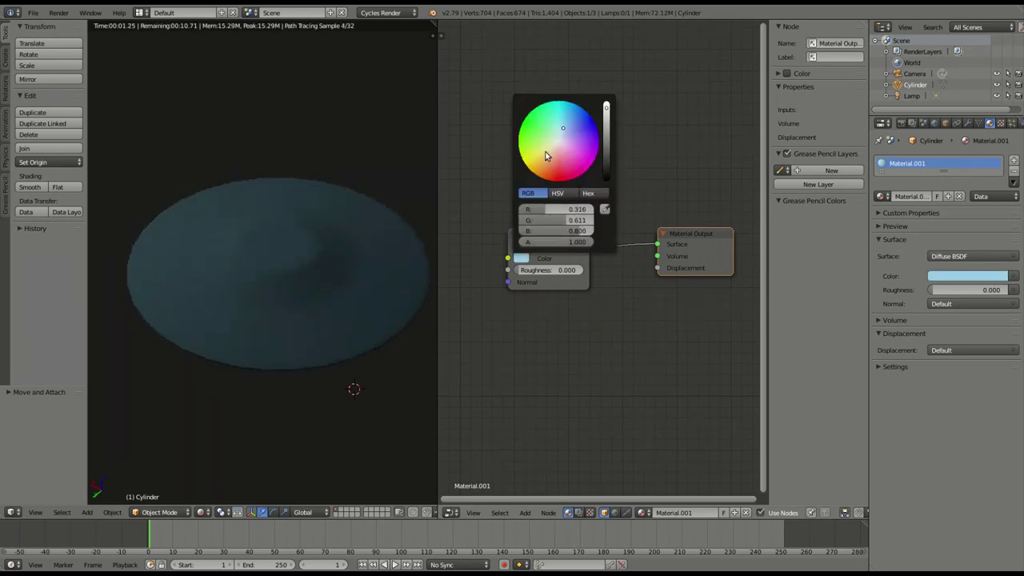
left_click(545, 154)
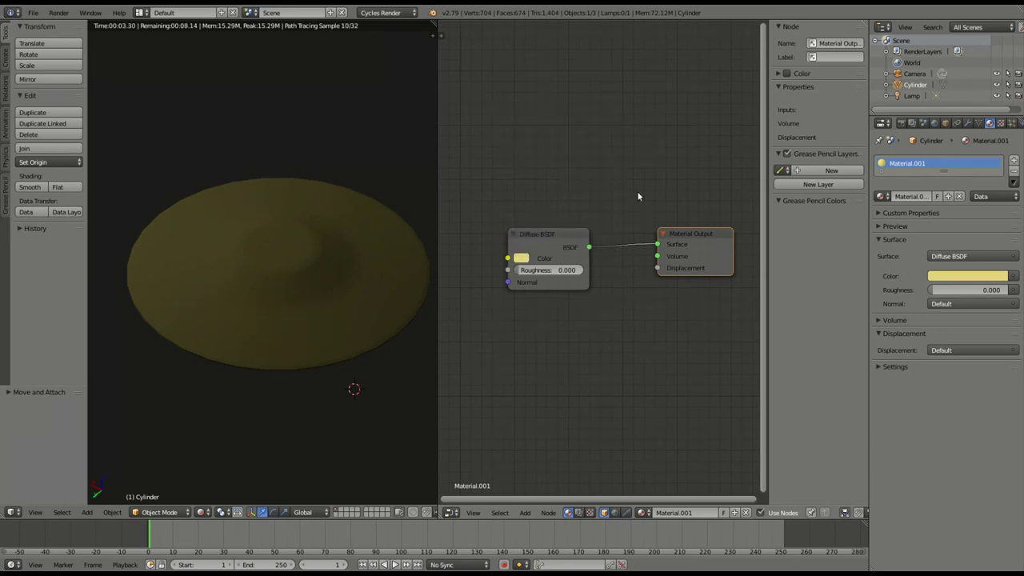
left_click(576, 230)
left_click_drag(576, 228, 573, 209)
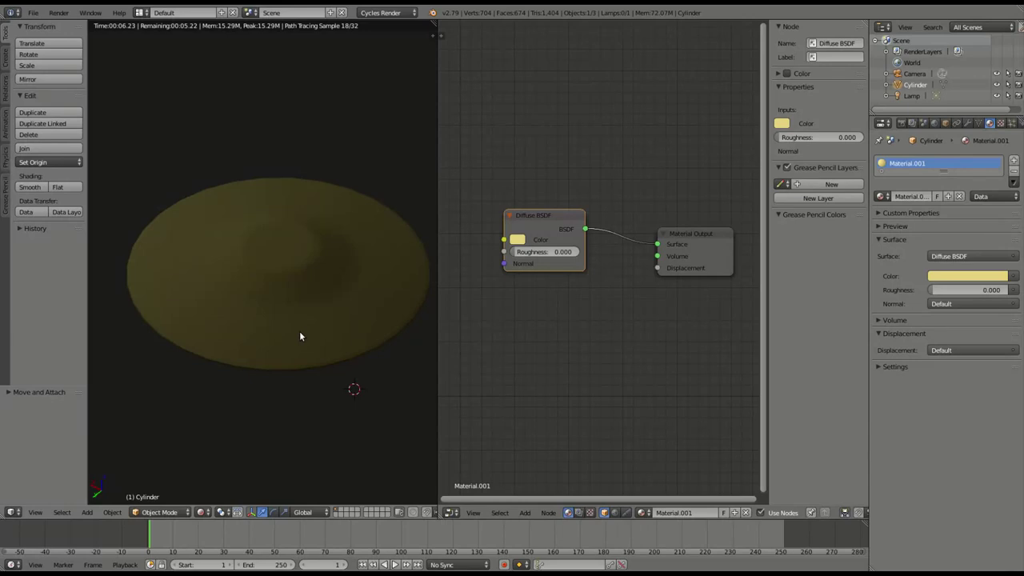
key("ctrl+z")
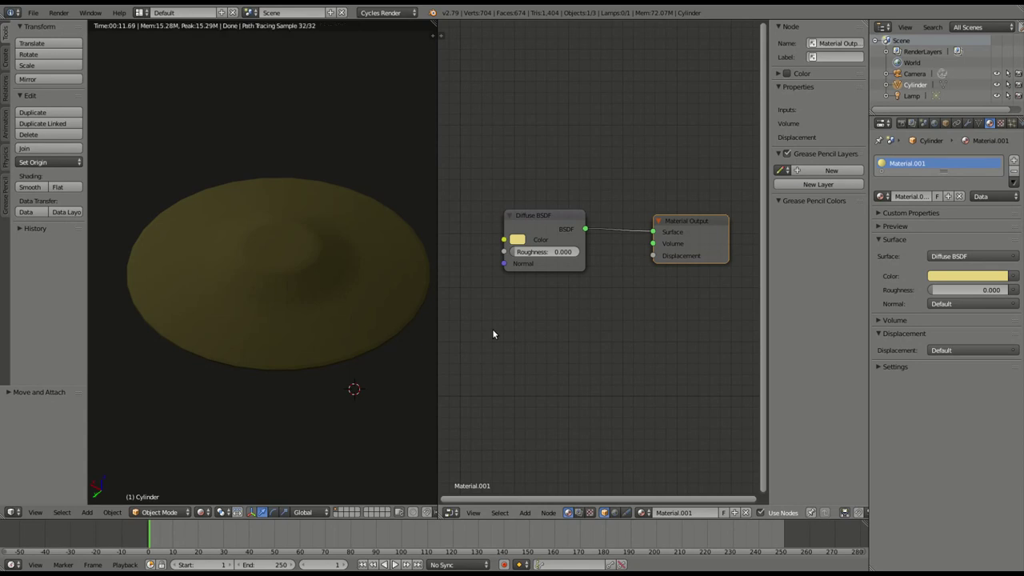
key("shift+a")
mouse_move(494, 331)
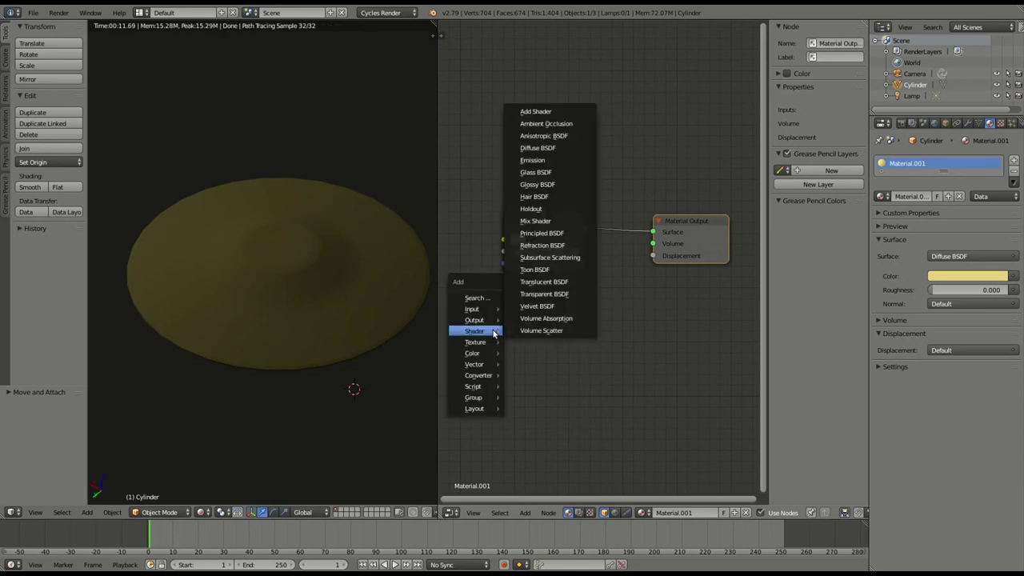
- Add a Glossy BSDF below the Diffuse node and connect it to Material Output Surface
left_click(552, 185)
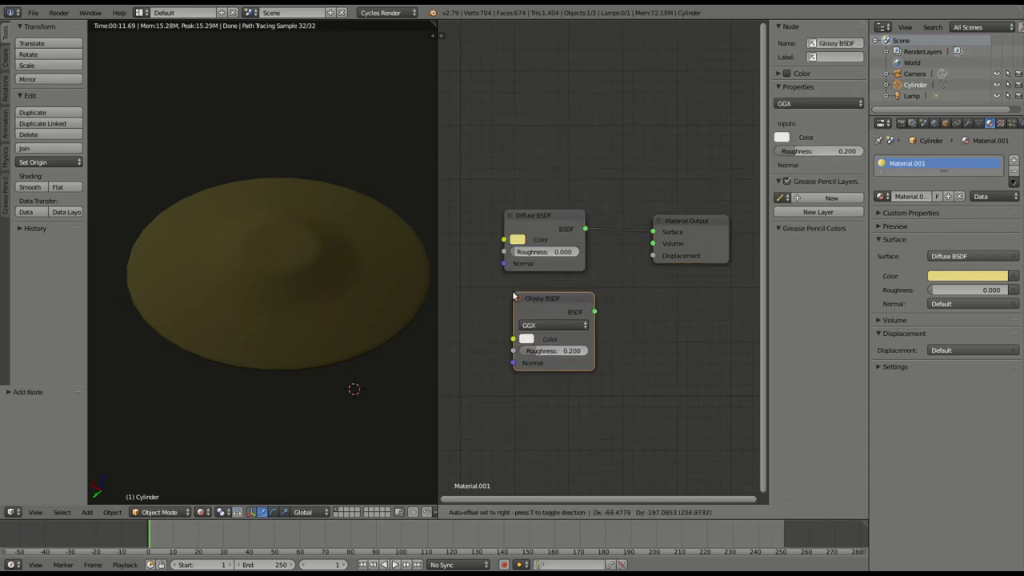
left_click(516, 294)
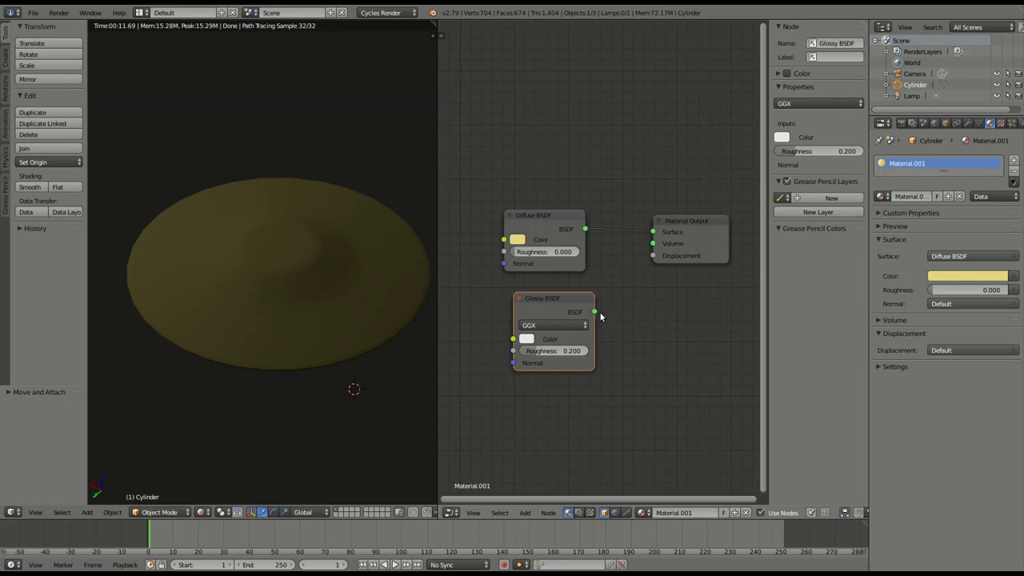
left_click_drag(594, 312, 656, 233)
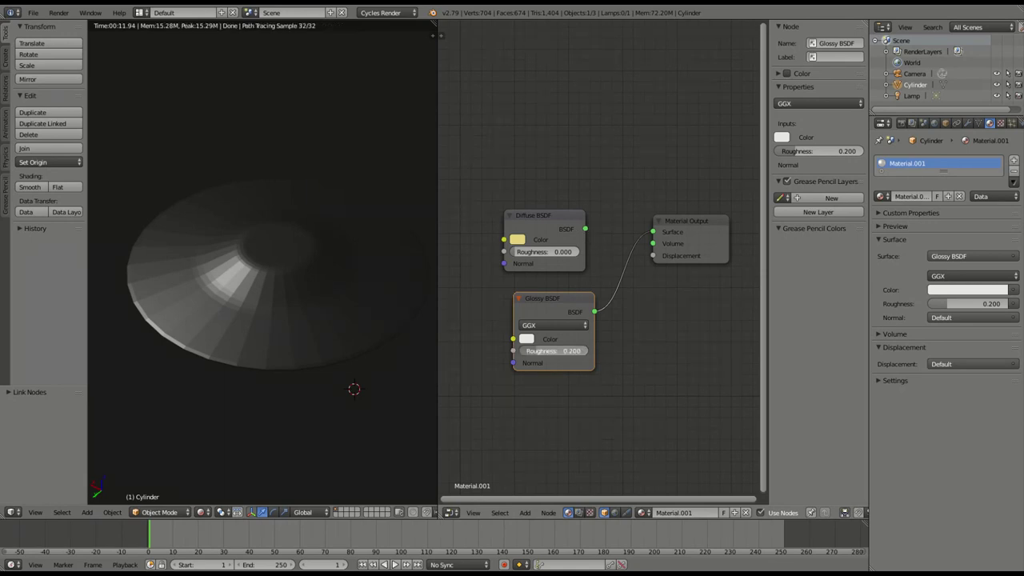
- Set the Glossy BSDF roughness to 0.142
key("BackSpace")
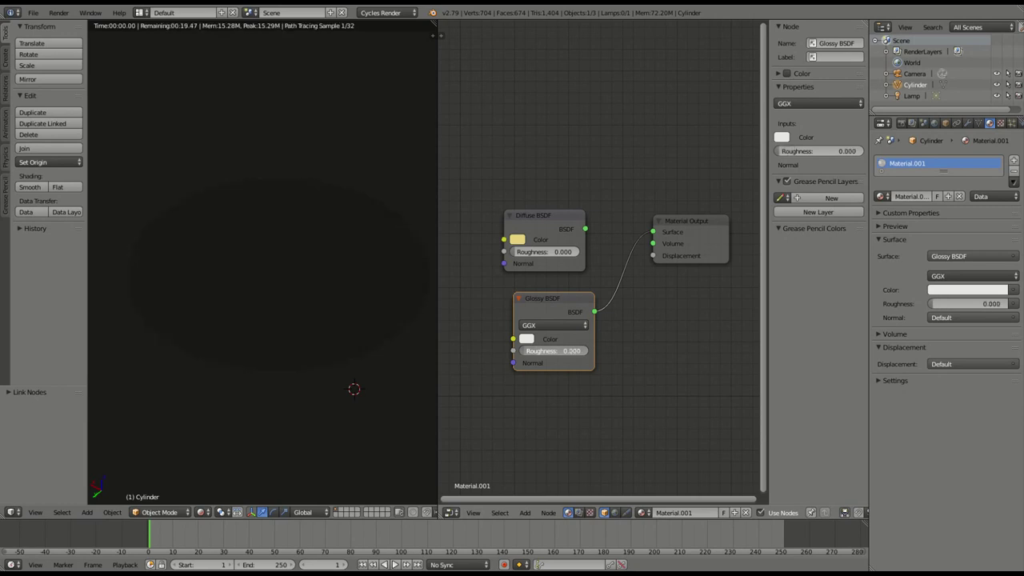
left_click_drag(560, 350, 590, 354)
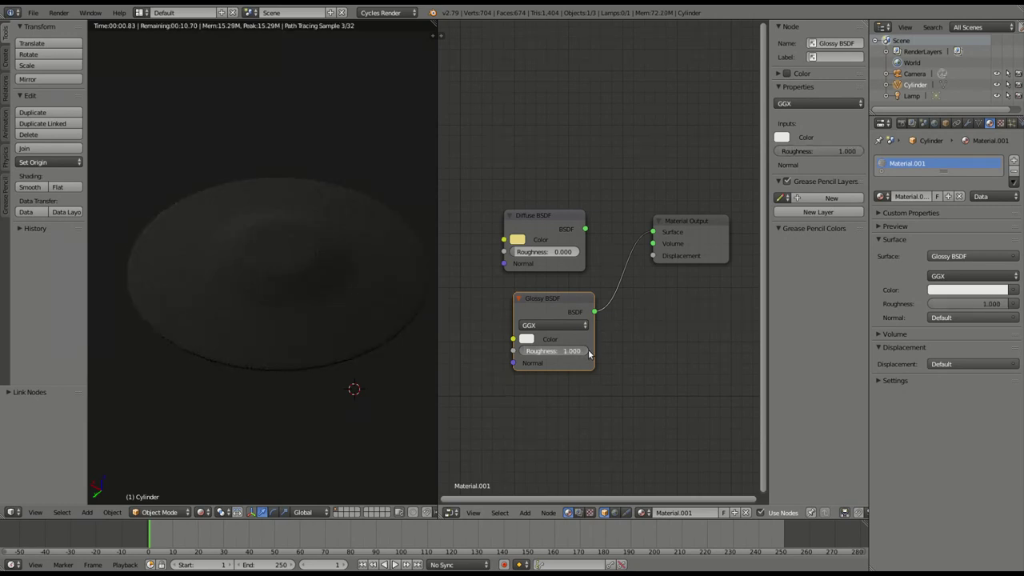
left_click_drag(570, 351, 550, 351)
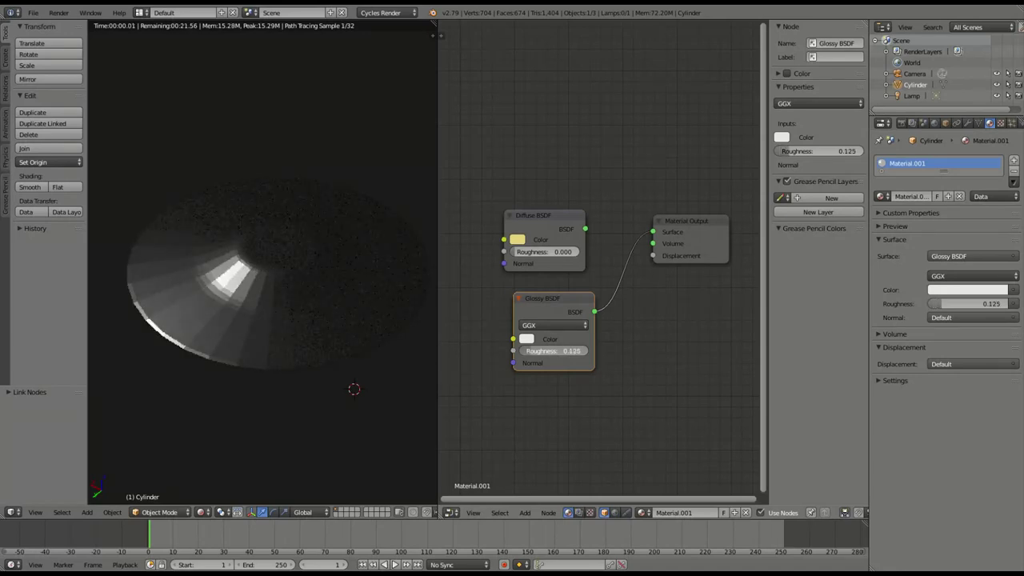
left_click_drag(551, 352, 552, 352)
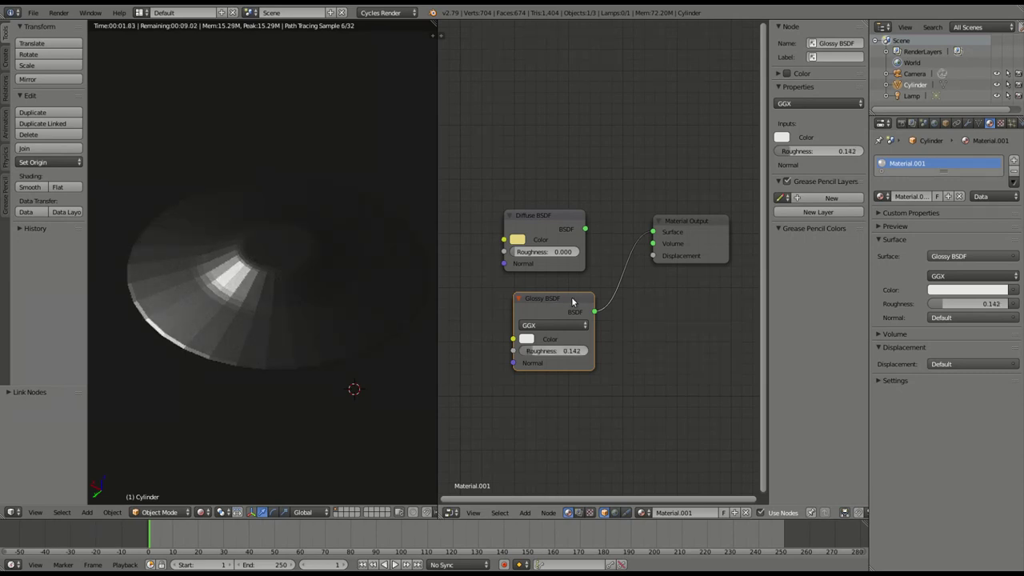
- Reconnect the Diffuse BSDF output to Material Output Surface, replacing the Glossy link
left_click_drag(653, 232, 655, 230)
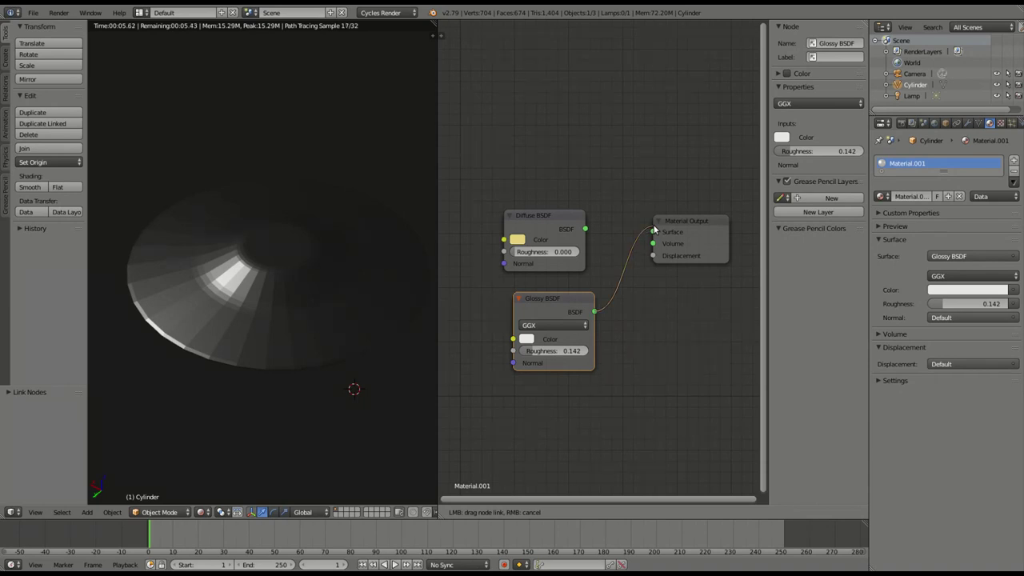
left_click_drag(655, 229, 632, 248)
left_click_drag(585, 228, 653, 232)
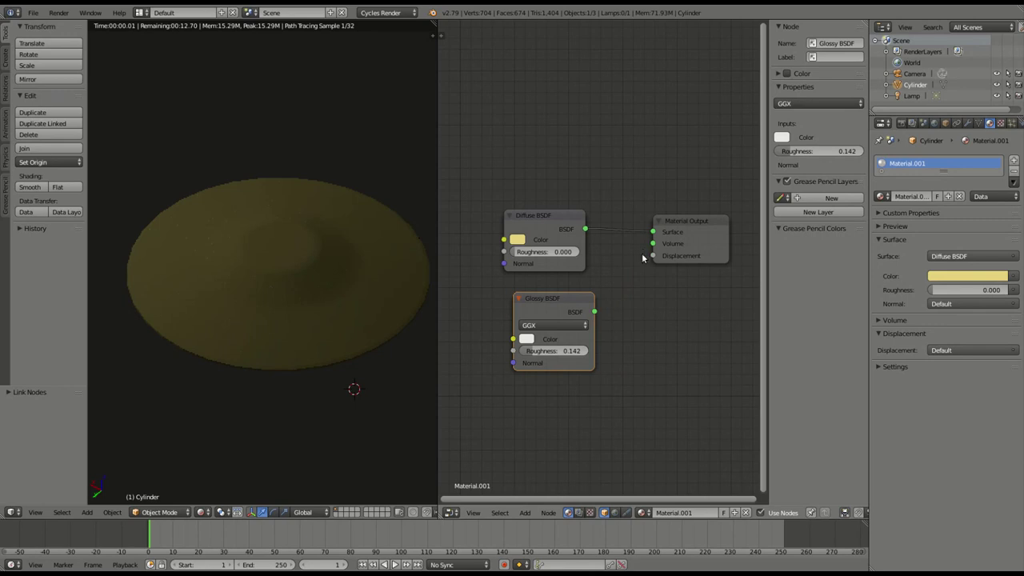
left_click_drag(552, 298, 546, 295)
key("shift+a")
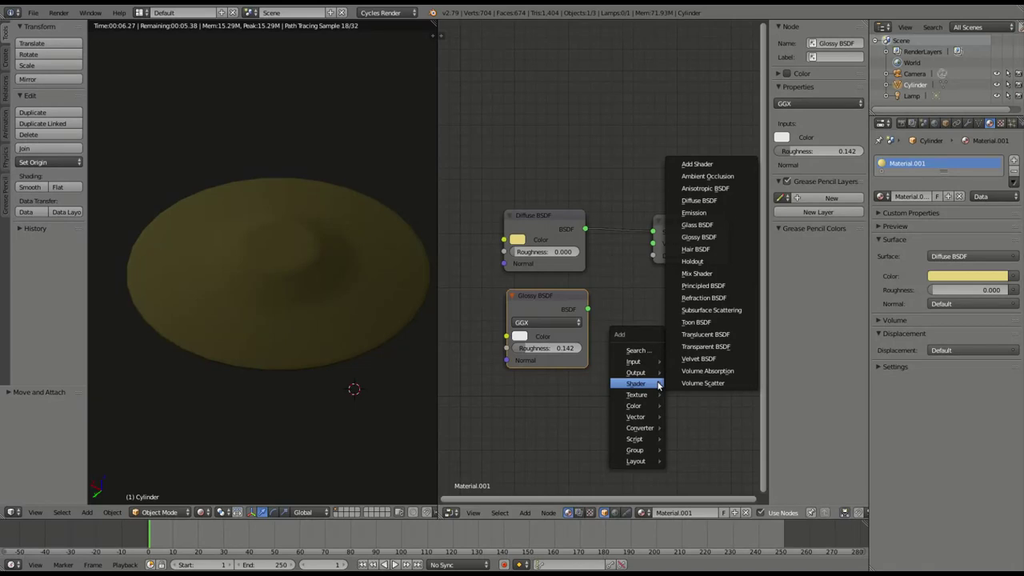
- Add a Mix Shader at Fac 0.500, feed Diffuse into it, and route its output to Surface
left_click(697, 273)
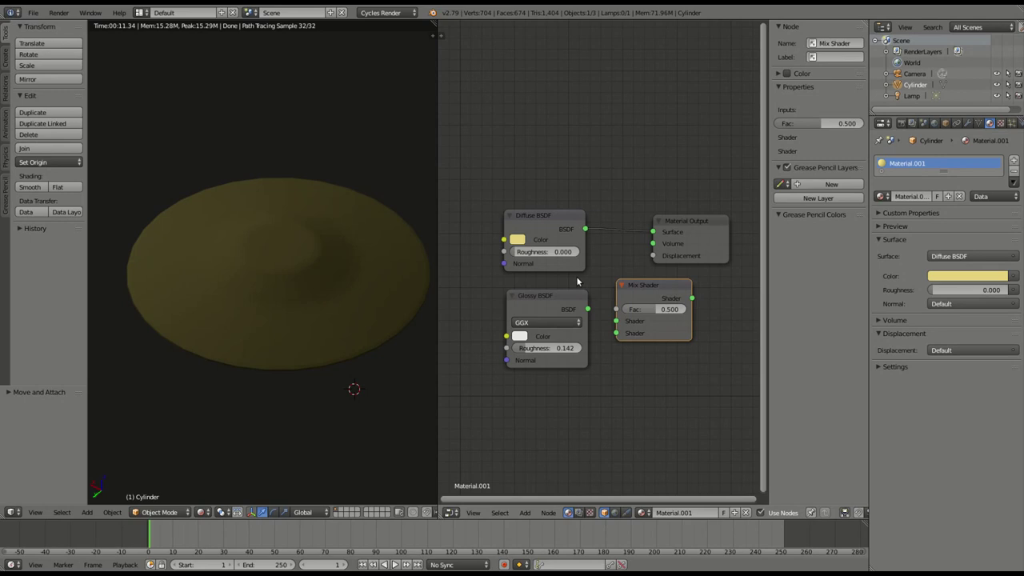
left_click_drag(587, 310, 616, 334)
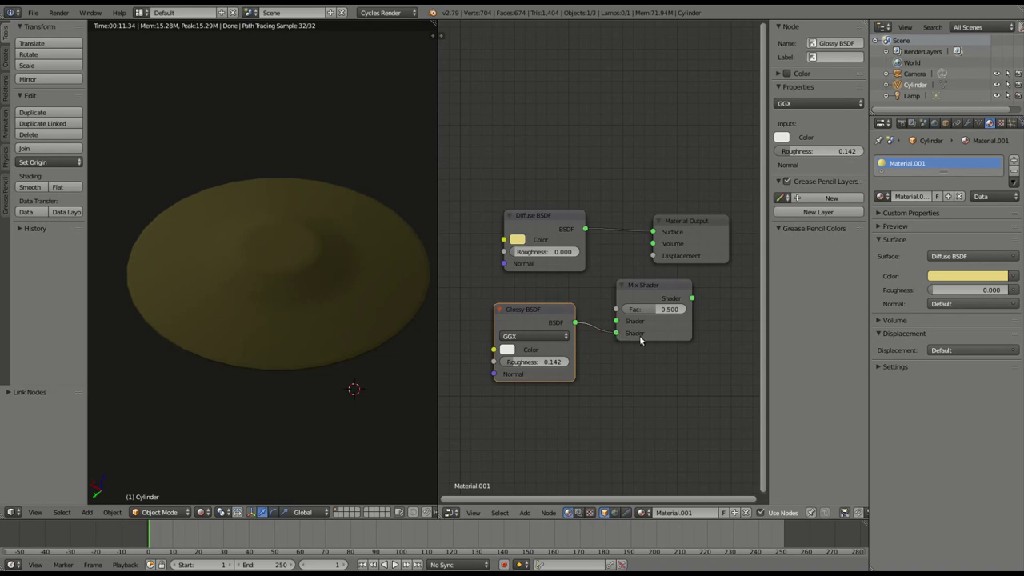
left_click_drag(645, 291, 629, 277)
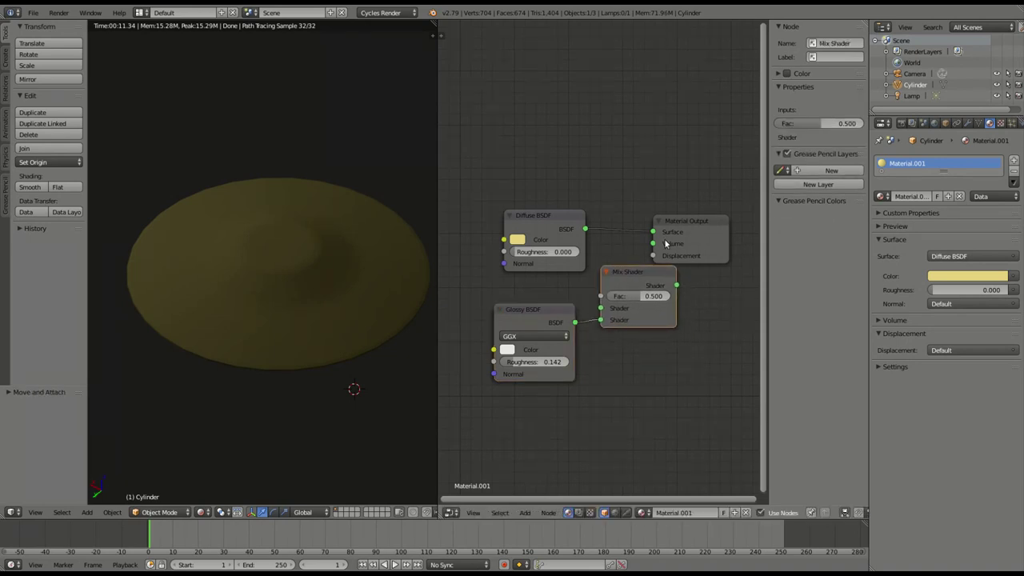
left_click_drag(677, 224, 702, 192)
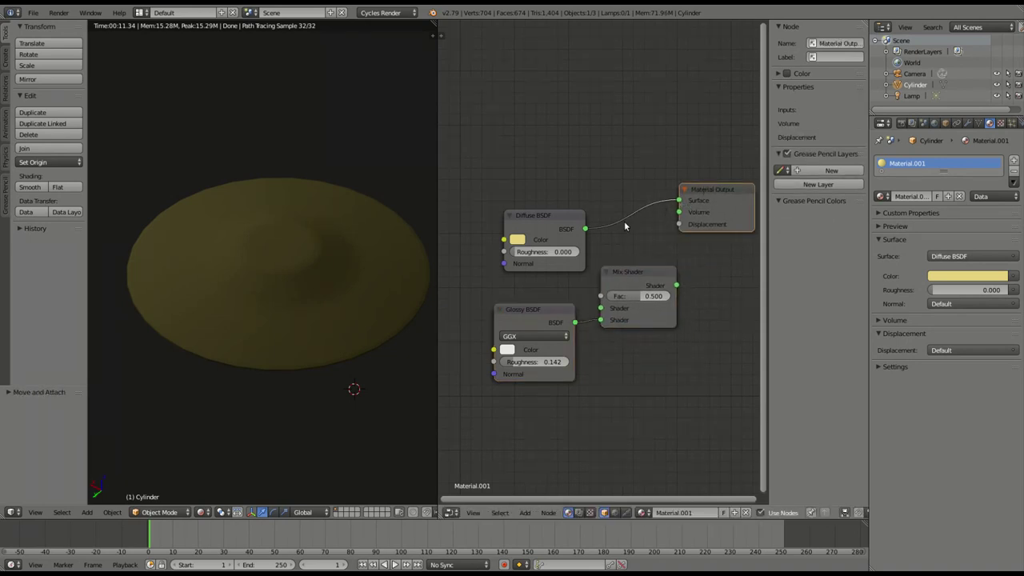
left_click_drag(587, 228, 589, 317)
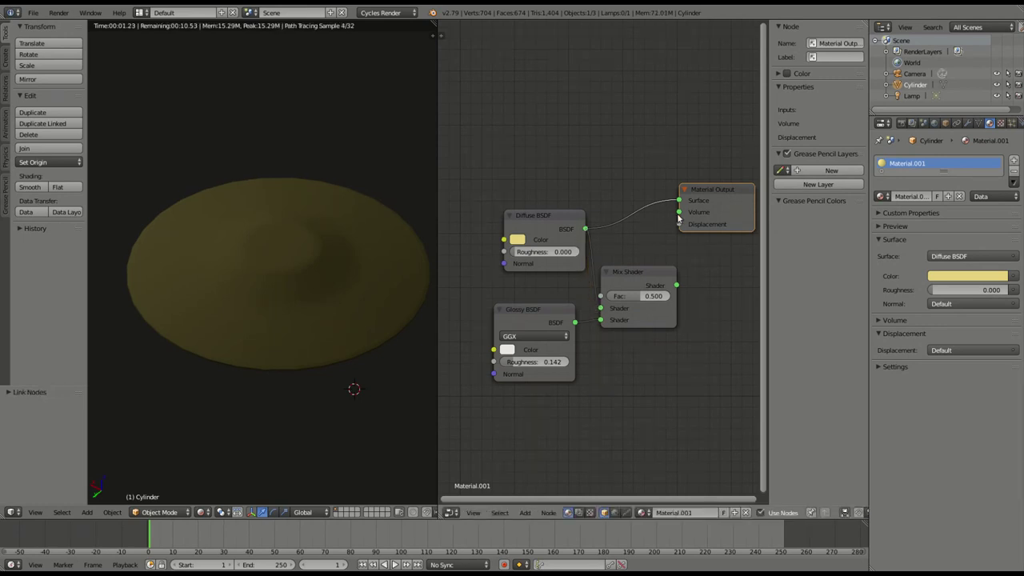
left_click_drag(678, 201, 609, 232)
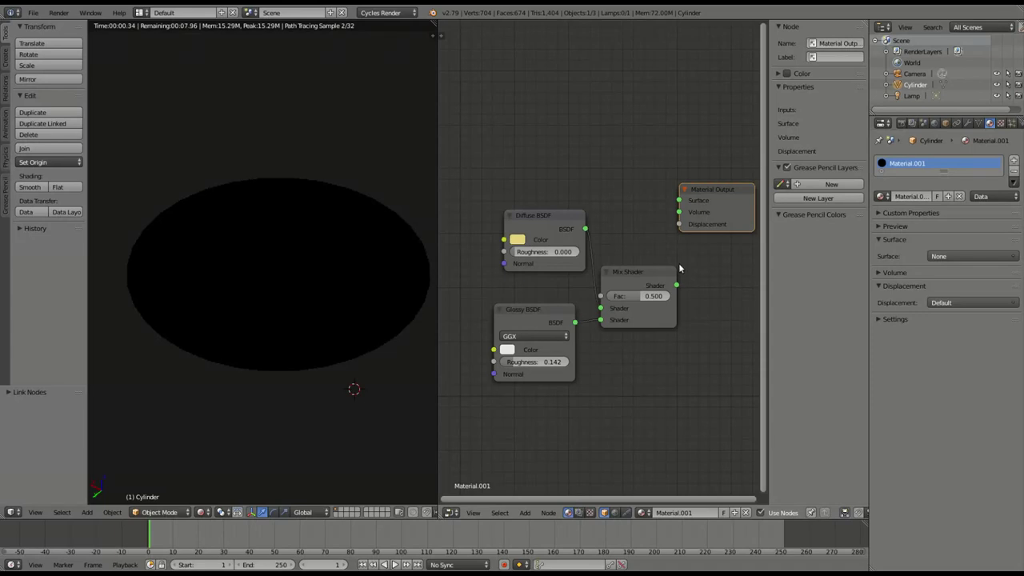
left_click_drag(677, 284, 679, 201)
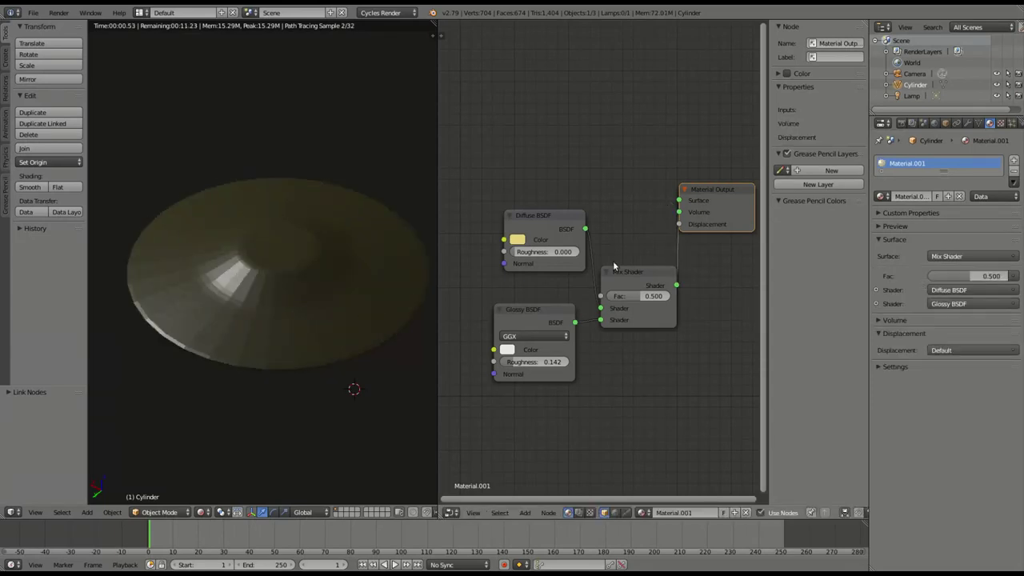
- Change the Diffuse colour to magenta and lower the Glossy roughness to 0.075
left_click_drag(614, 266, 623, 227)
left_click_drag(541, 217, 532, 207)
left_click(509, 229)
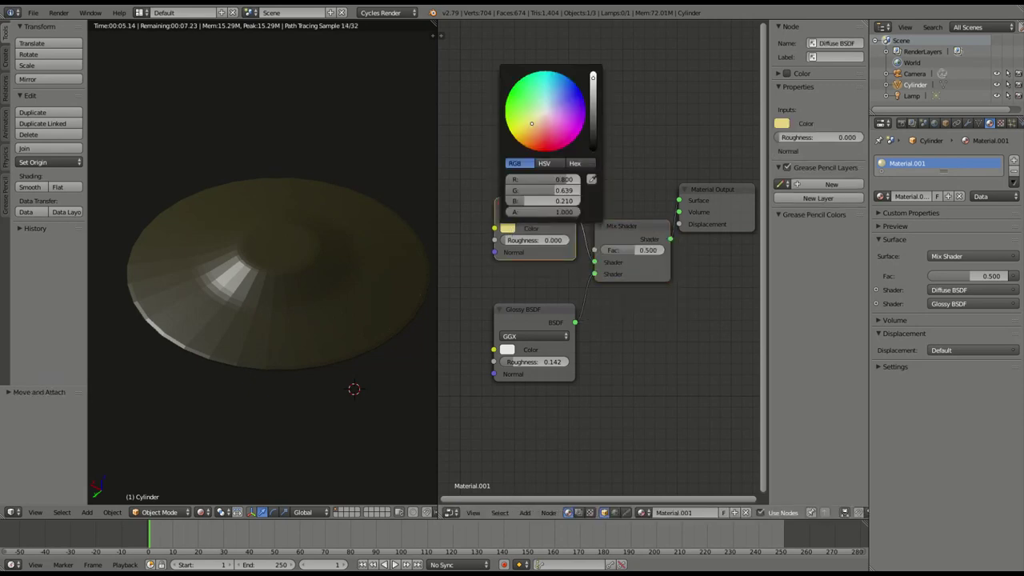
left_click(560, 137)
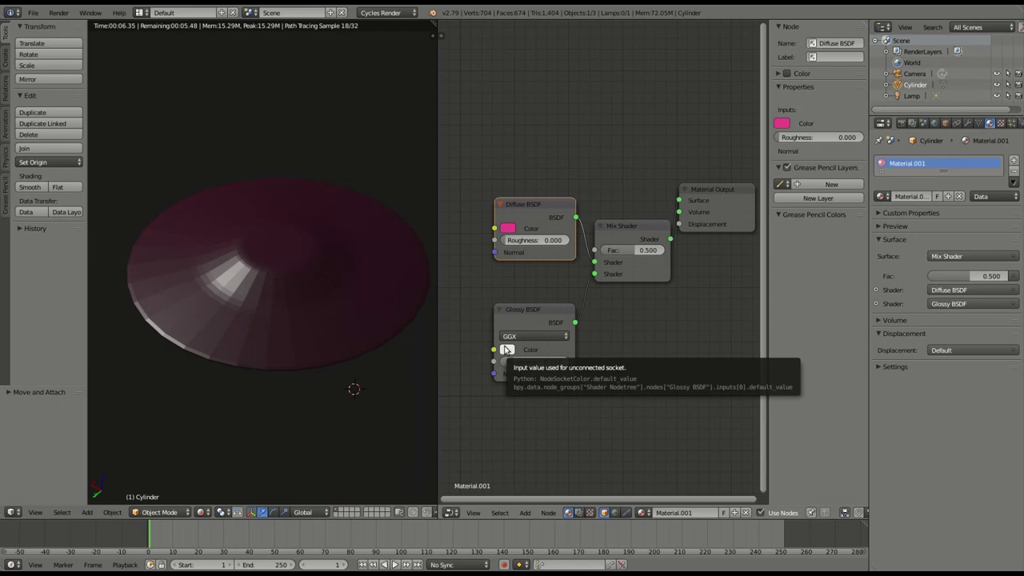
left_click_drag(532, 362, 512, 362)
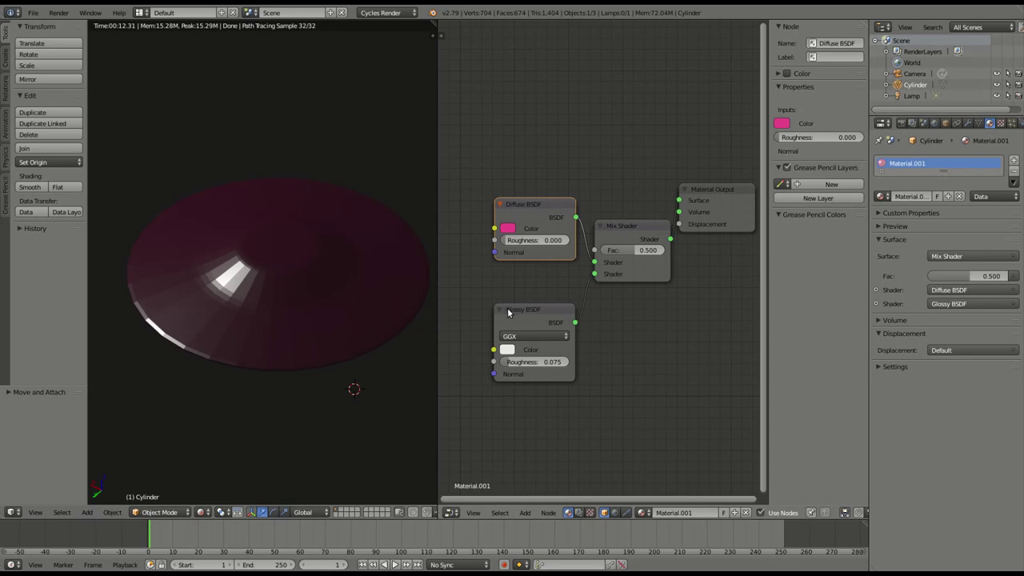
left_click_drag(506, 311, 507, 286)
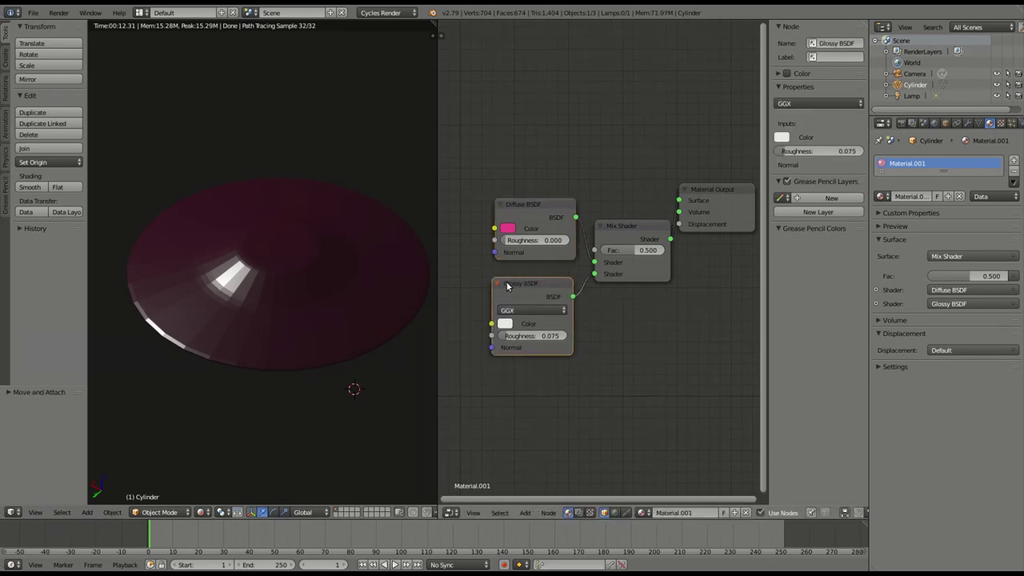